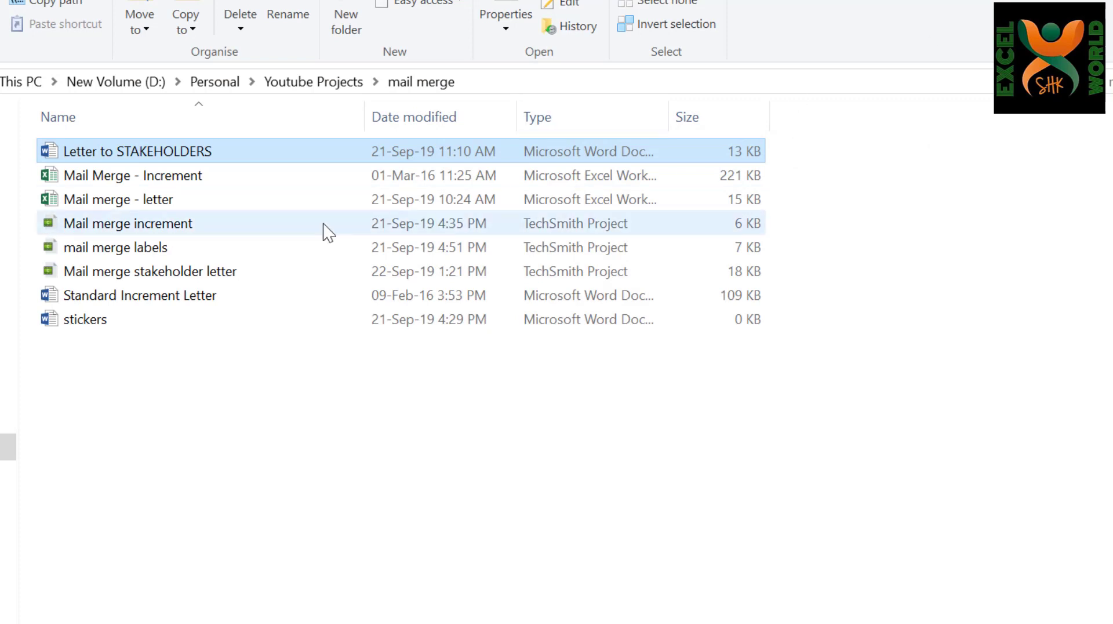
# Open the 'Mail merge - letter' workbook in Excel from the File Explorer list
pyautogui.press('Down')
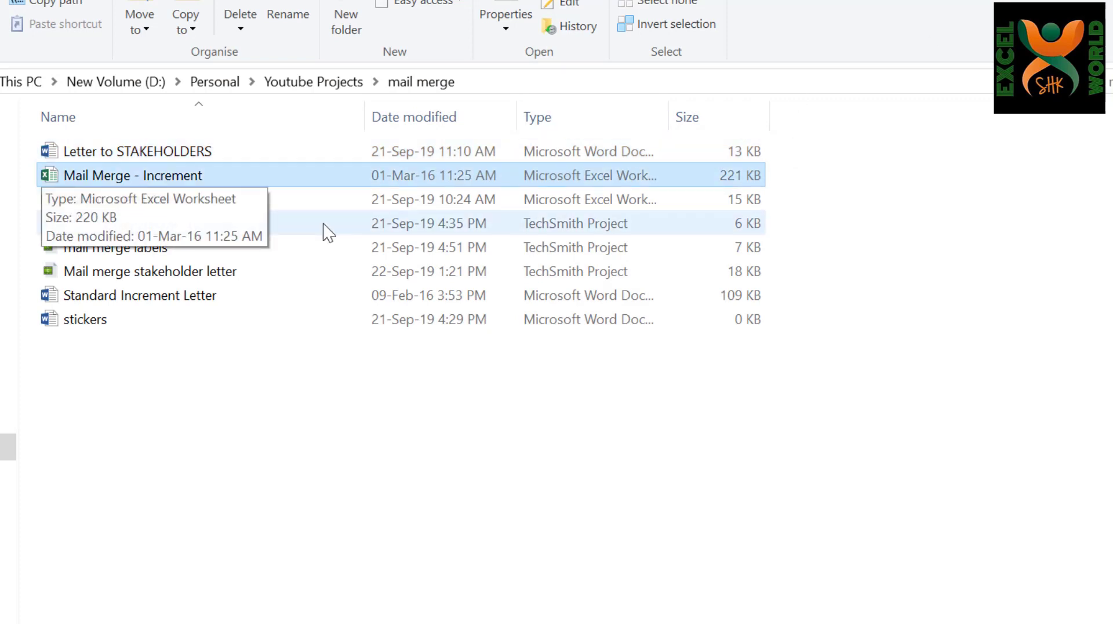
pyautogui.press('Down')
pyautogui.press('Return')
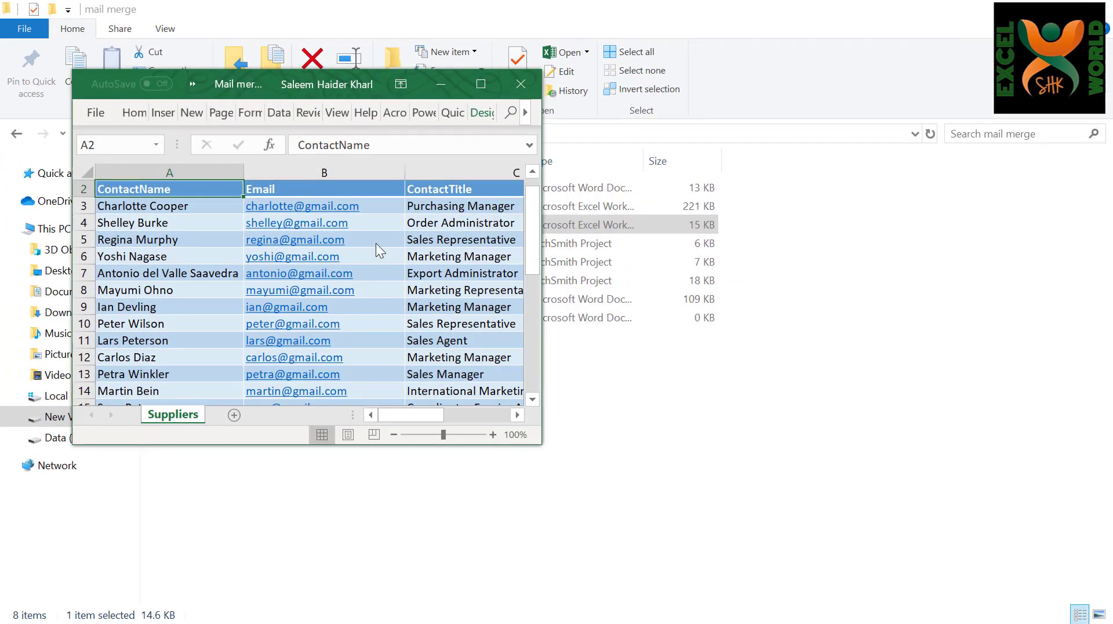
# Maximize Excel and browse the ContactName entries of the Suppliers sheet
pyautogui.click(480, 84)
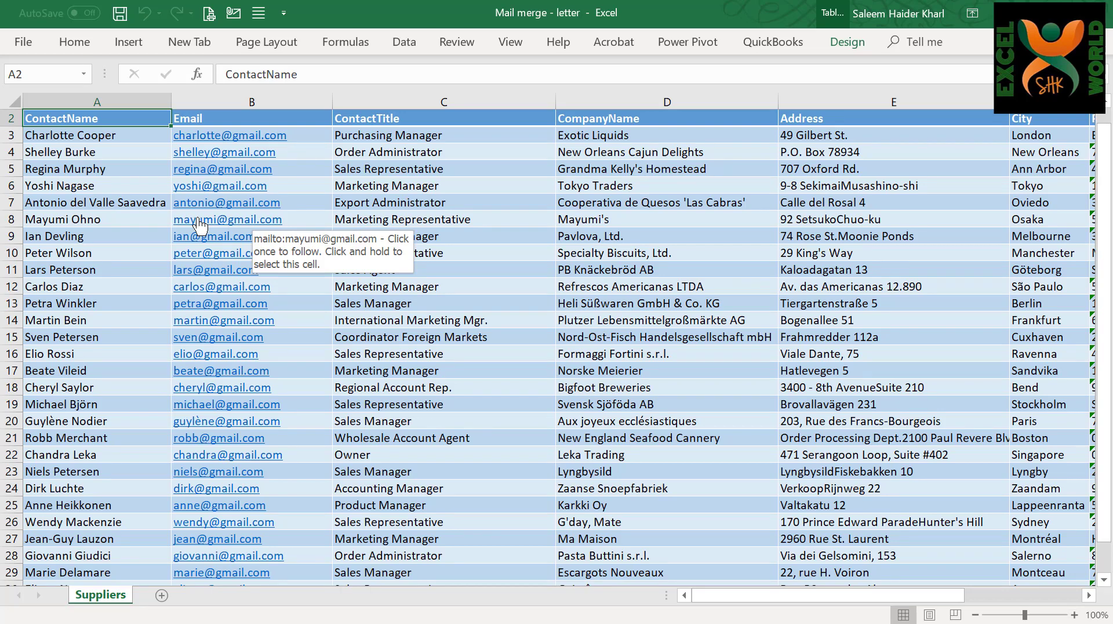
pyautogui.click(85, 139)
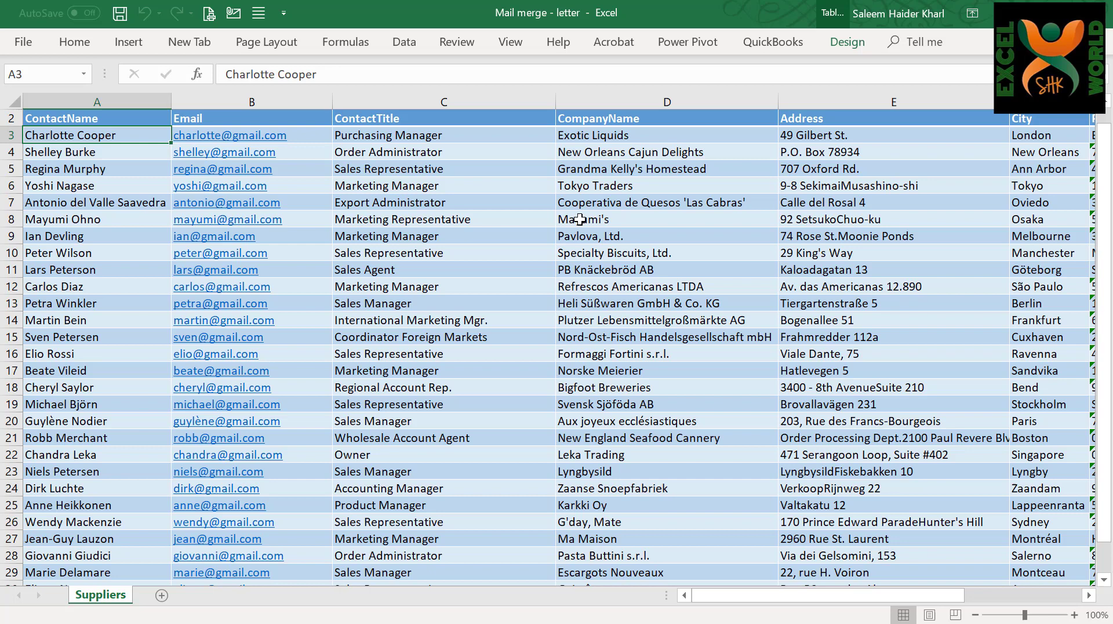
pyautogui.press('Down')
pyautogui.press('Down')
pyautogui.press('Down')
pyautogui.press('Down')
pyautogui.press('Down')
pyautogui.press('Down')
pyautogui.press('Down')
pyautogui.press('Down')
pyautogui.press('Down')
pyautogui.press('Down')
pyautogui.press('Down')
pyautogui.press('Down')
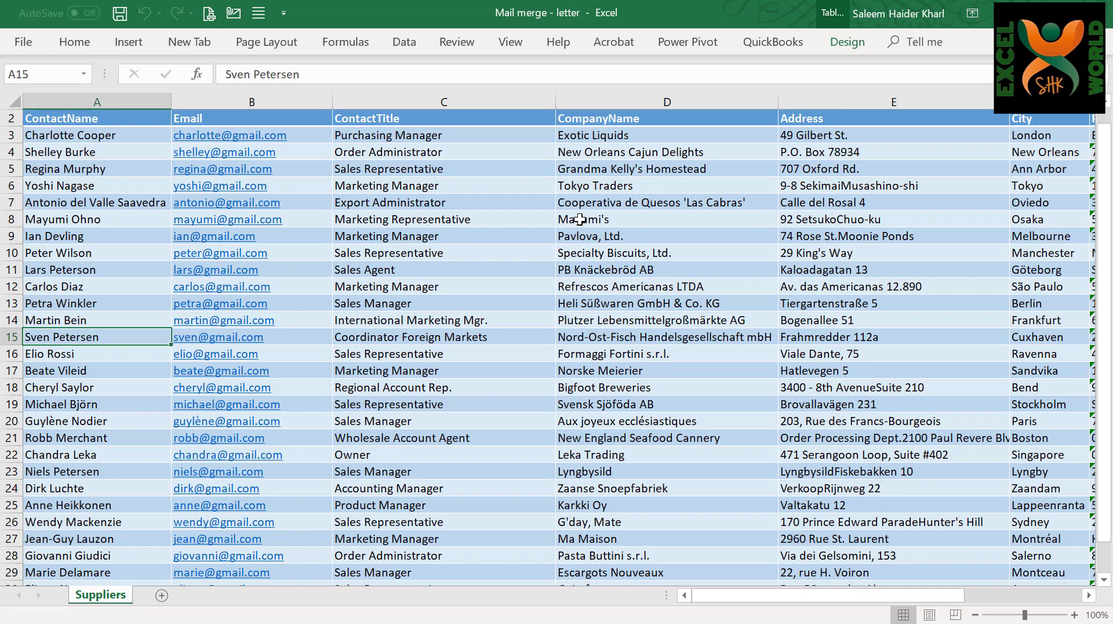
pyautogui.press('Up')
pyautogui.press('Up')
pyautogui.press('Up')
pyautogui.press('Up')
pyautogui.press('Up')
pyautogui.press('Up')
pyautogui.press('Up')
pyautogui.press('Up')
pyautogui.press('Up')
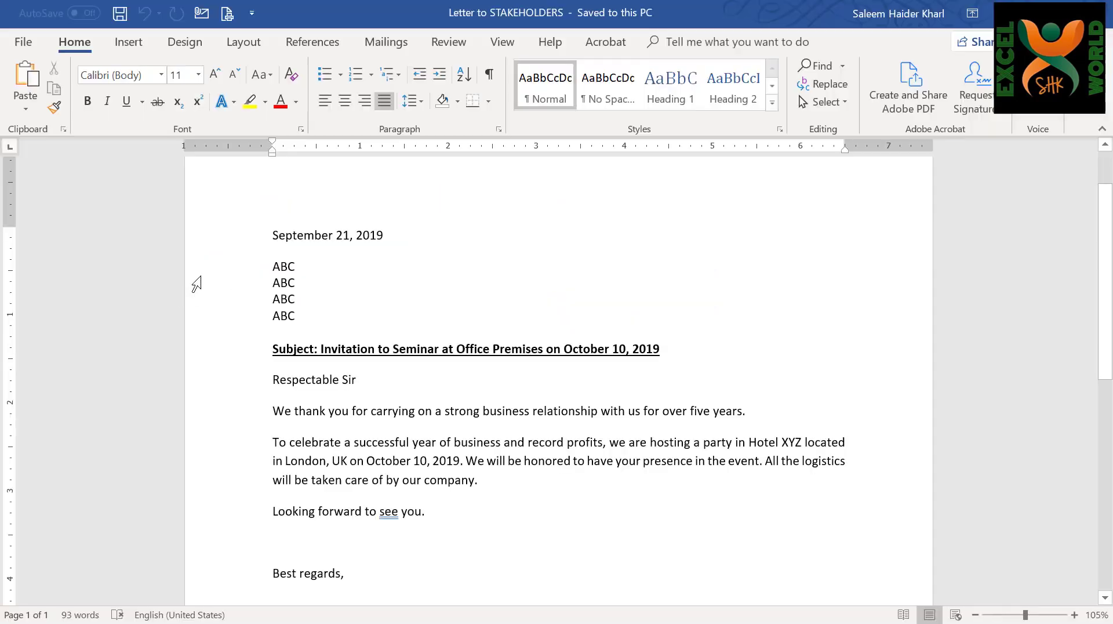
# Select the four ABC placeholder lines in the letter, then check the contact columns in Excel
pyautogui.moveTo(270, 262); pyautogui.dragTo(303, 316)
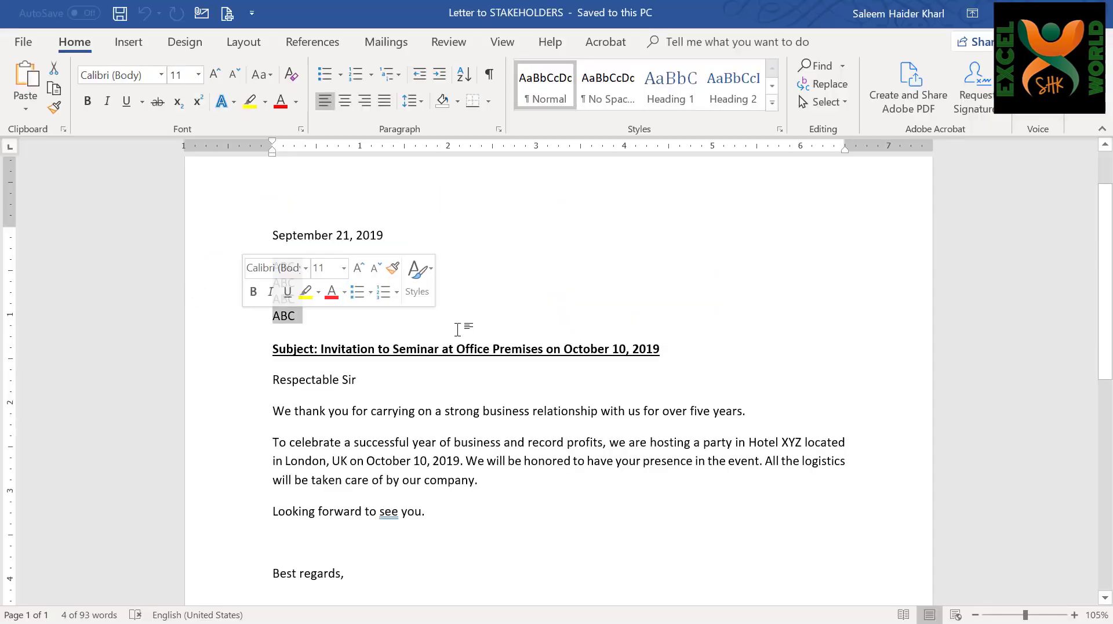
pyautogui.click(307, 315)
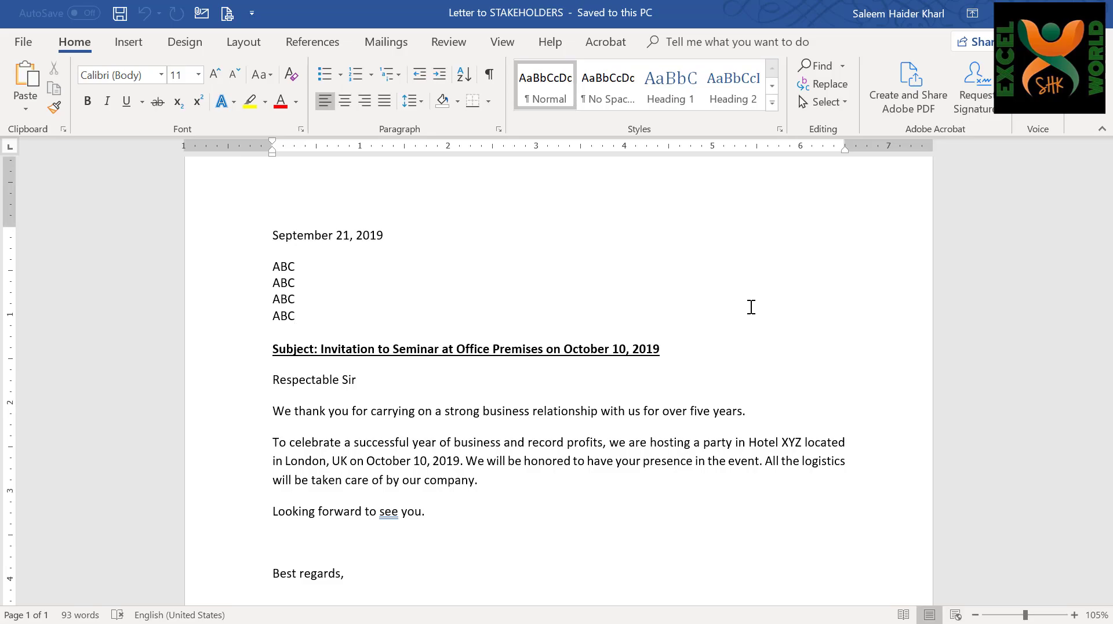
pyautogui.hotkey('alt', 'Tab')
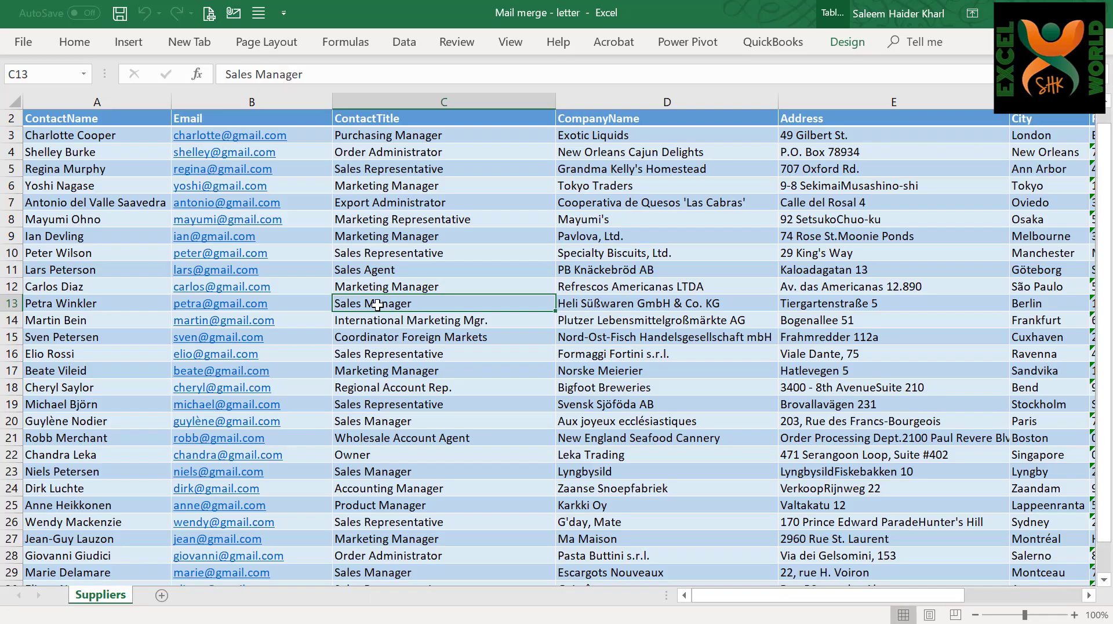
pyautogui.press('Home')
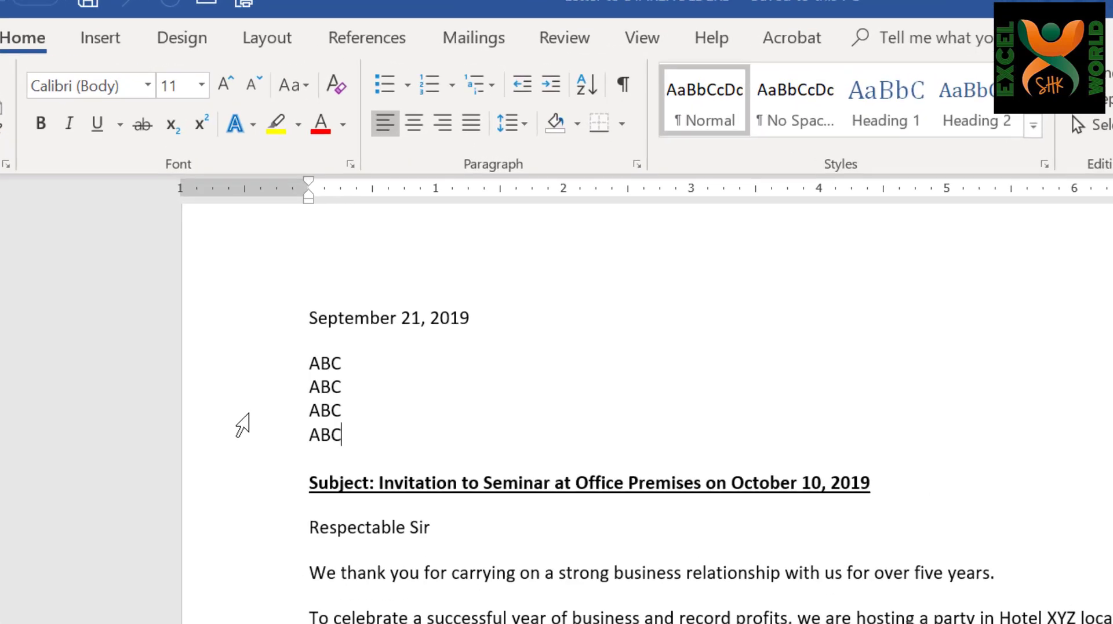
# Use the 'Mail merge - letter' workbook on the D: drive as the existing recipient list
pyautogui.moveTo(226, 264); pyautogui.dragTo(226, 316)
pyautogui.click(619, 30)
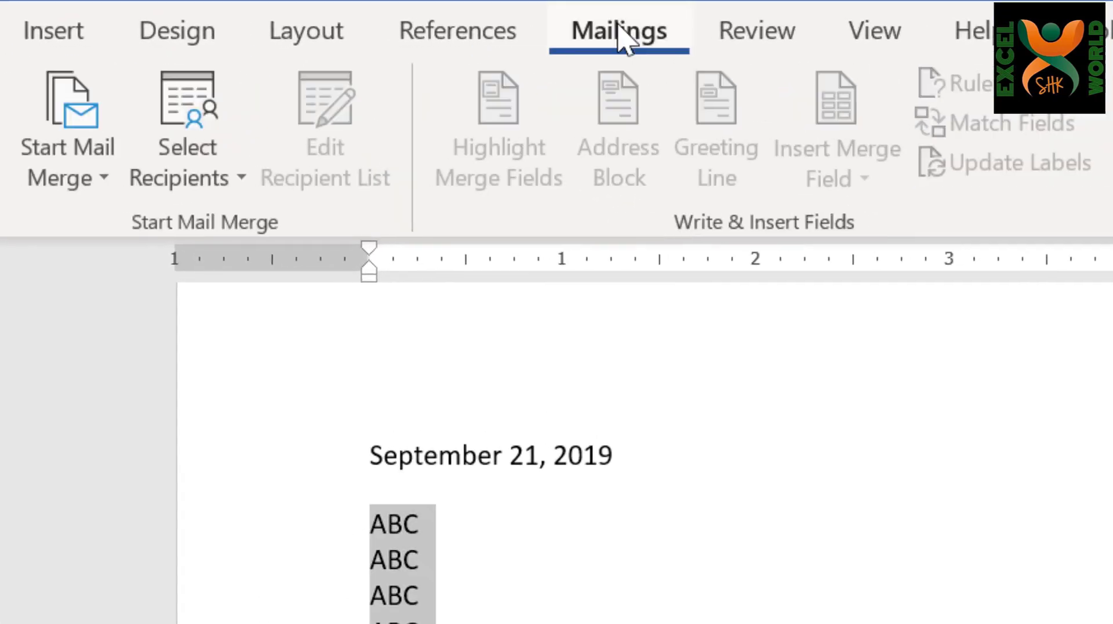
pyautogui.click(203, 180)
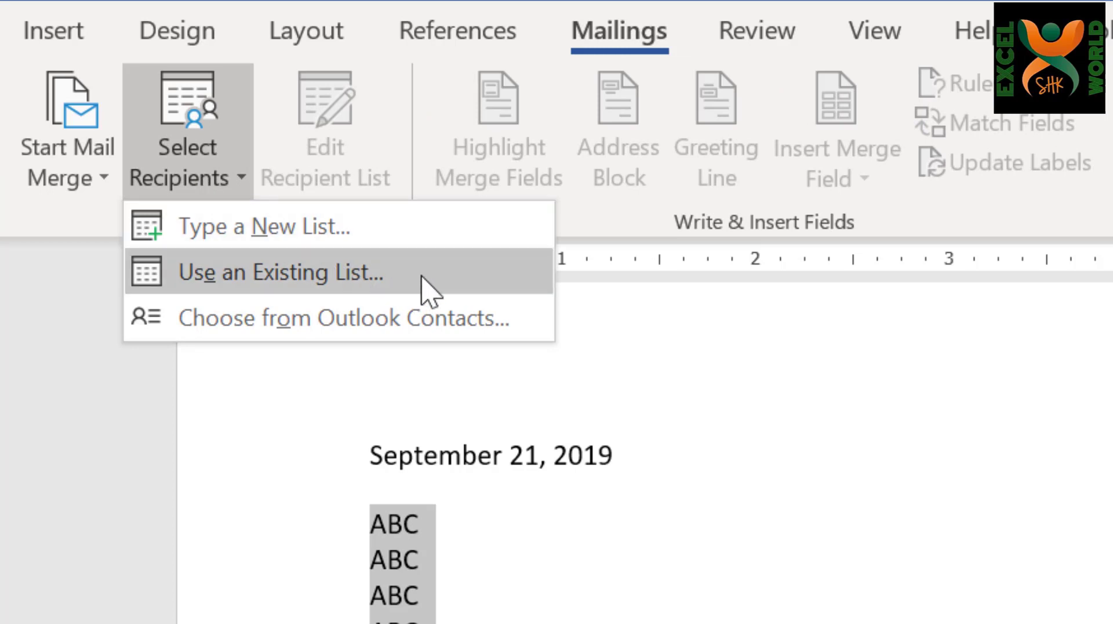
pyautogui.click(416, 272)
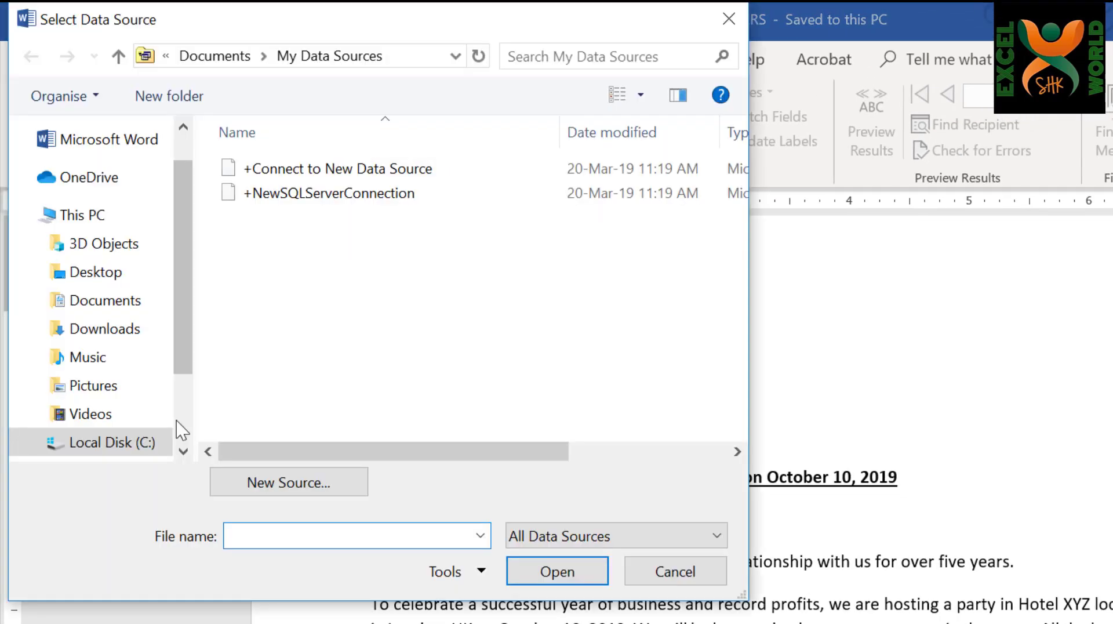
pyautogui.click(142, 359)
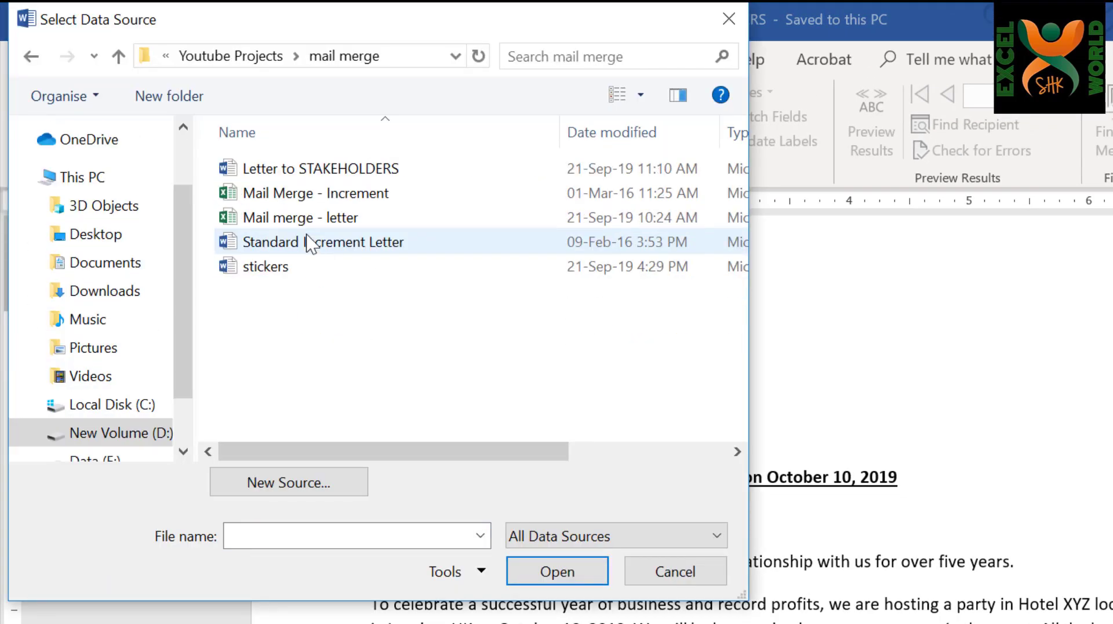
pyautogui.press('Down')
pyautogui.press('Down')
pyautogui.press('Return')
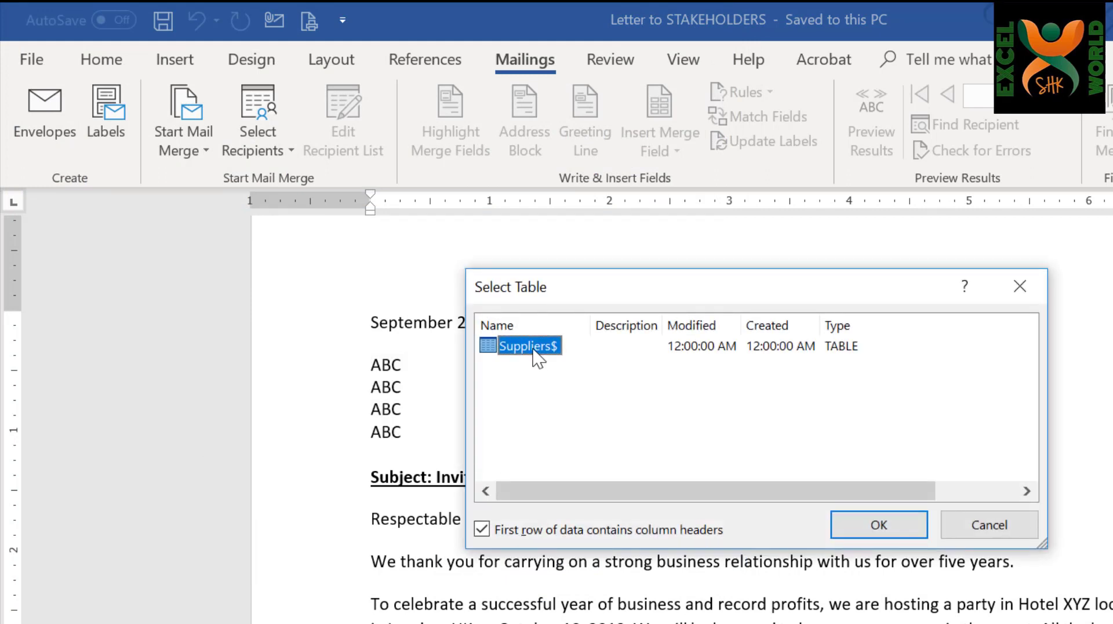
# Accept the Suppliers$ table with column headers and select the four ABC lines for merge fields
pyautogui.click(870, 527)
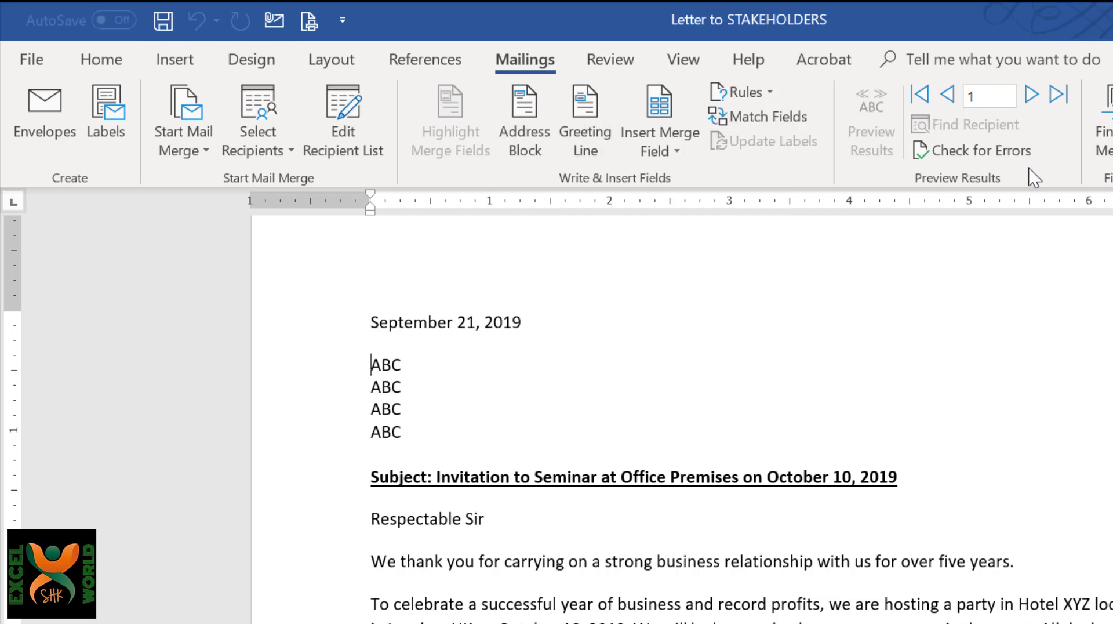
pyautogui.moveTo(298, 372); pyautogui.dragTo(297, 435)
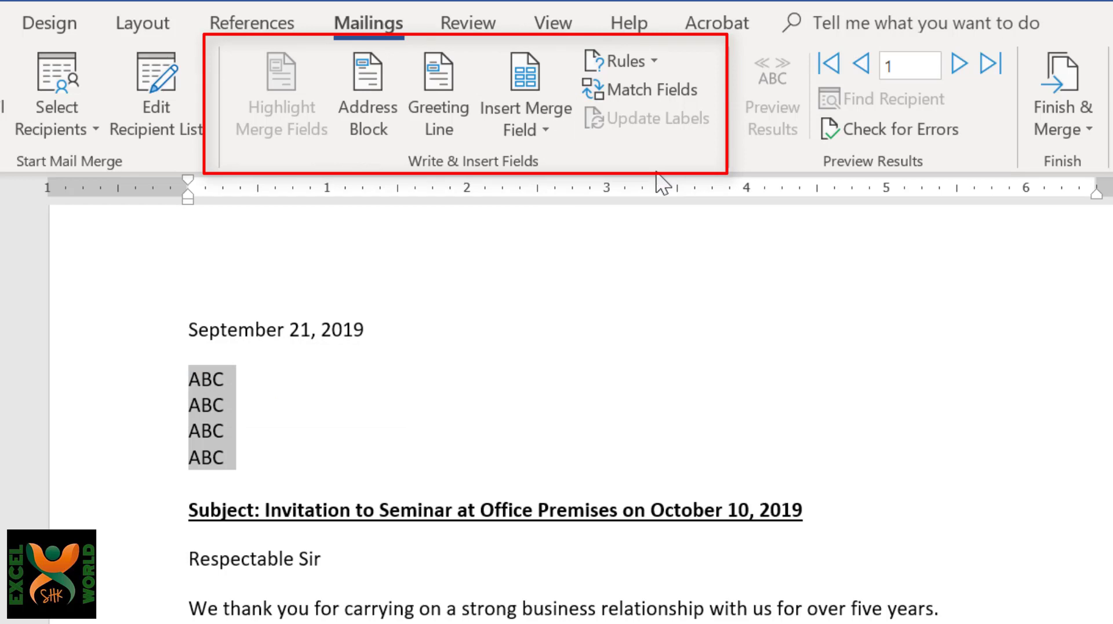
pyautogui.click(548, 135)
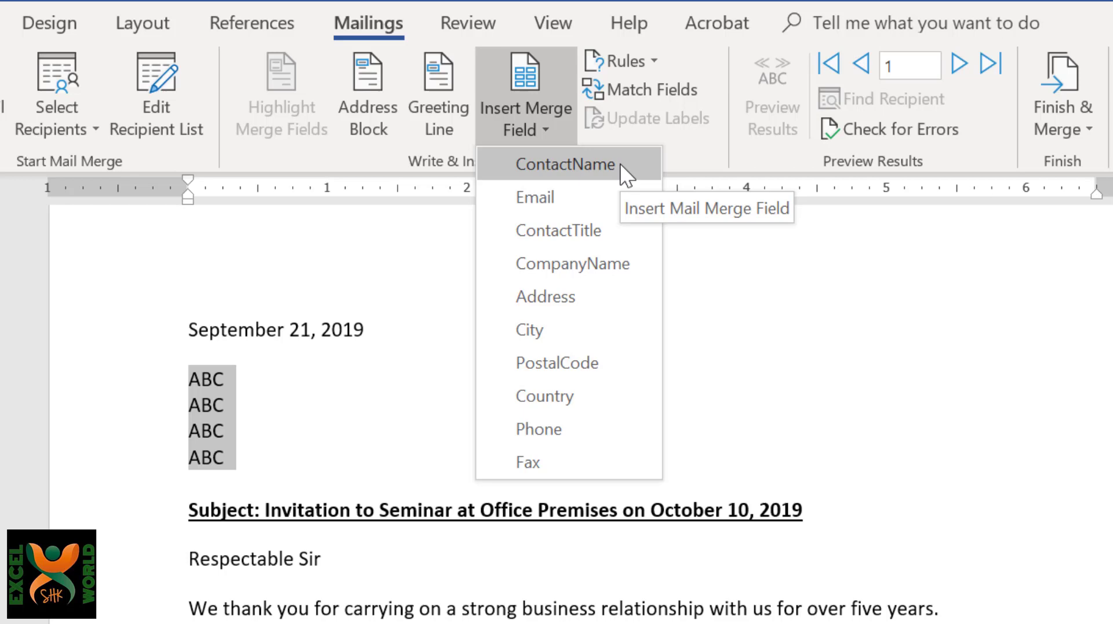
# Insert ContactName, ContactTitle, CompanyName, Address and City merge fields, each on its own line
pyautogui.click(620, 162)
pyautogui.press('Return')
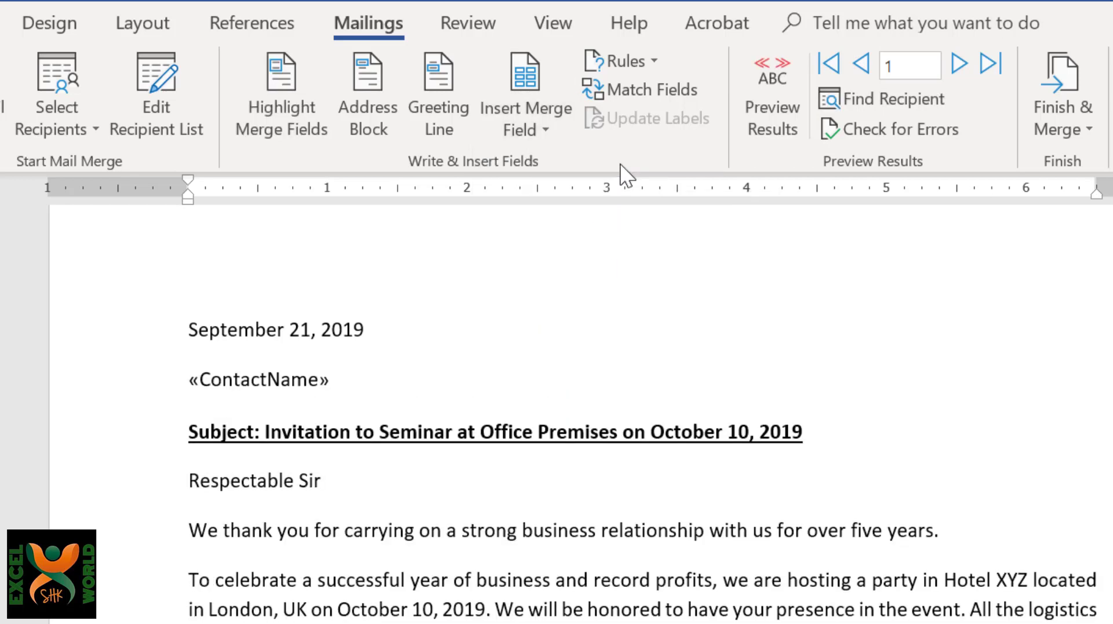
pyautogui.click(533, 127)
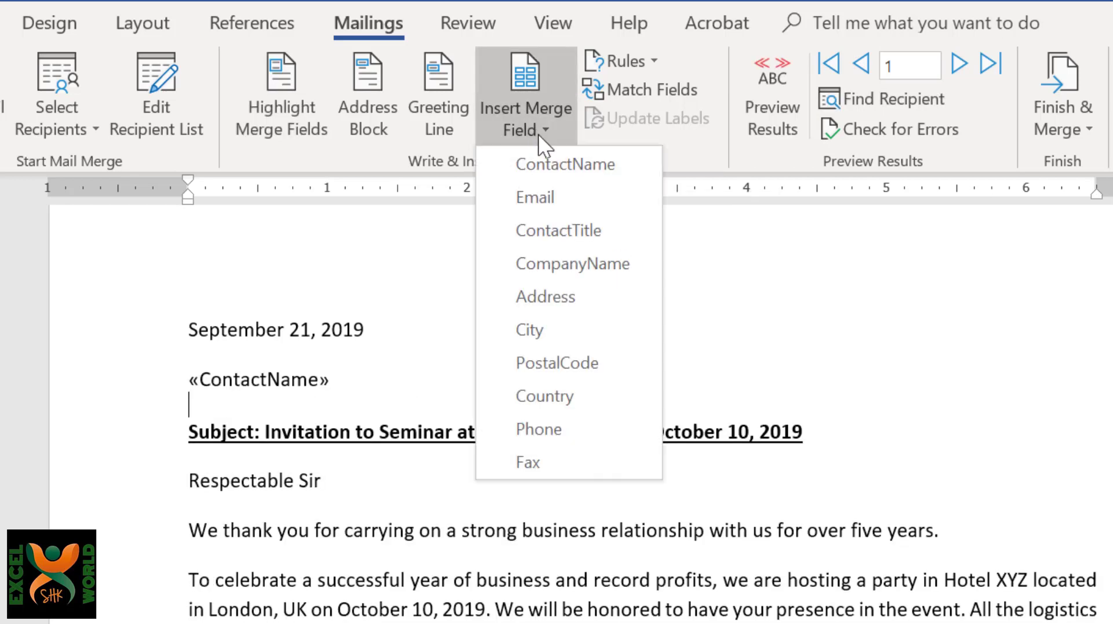
pyautogui.click(589, 231)
pyautogui.press('Return')
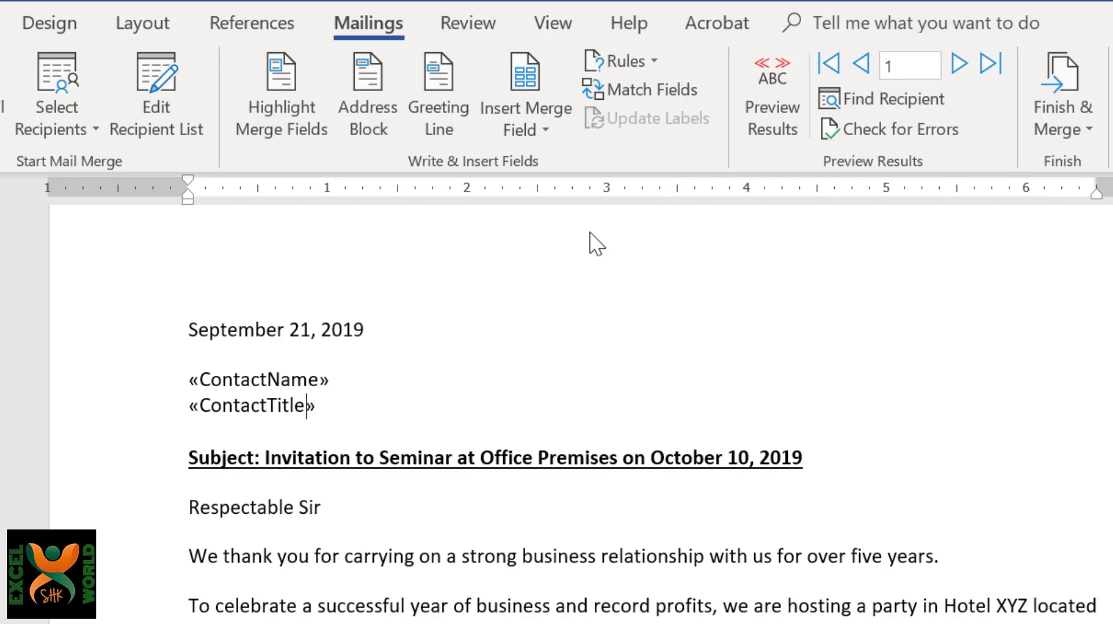
pyautogui.click(541, 124)
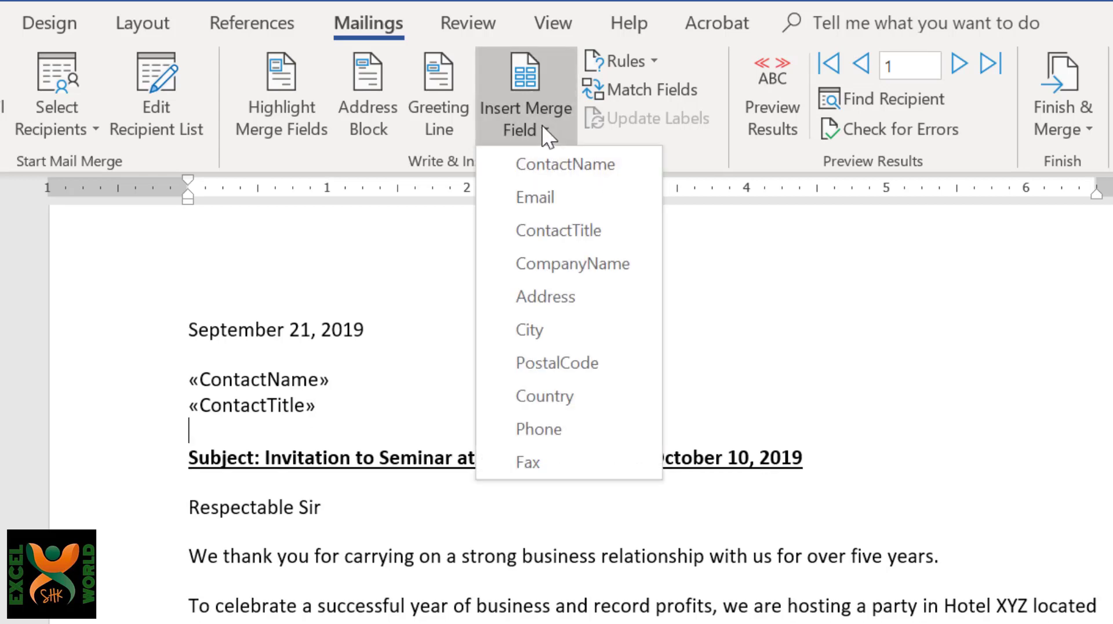
pyautogui.click(577, 263)
pyautogui.press('Return')
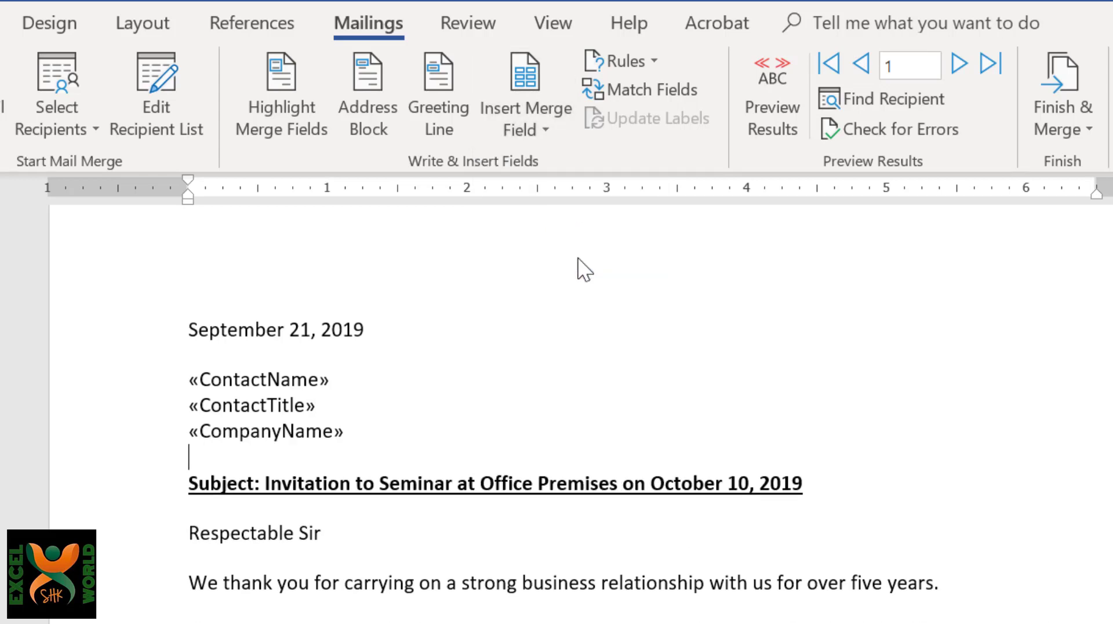
pyautogui.click(536, 127)
pyautogui.click(581, 293)
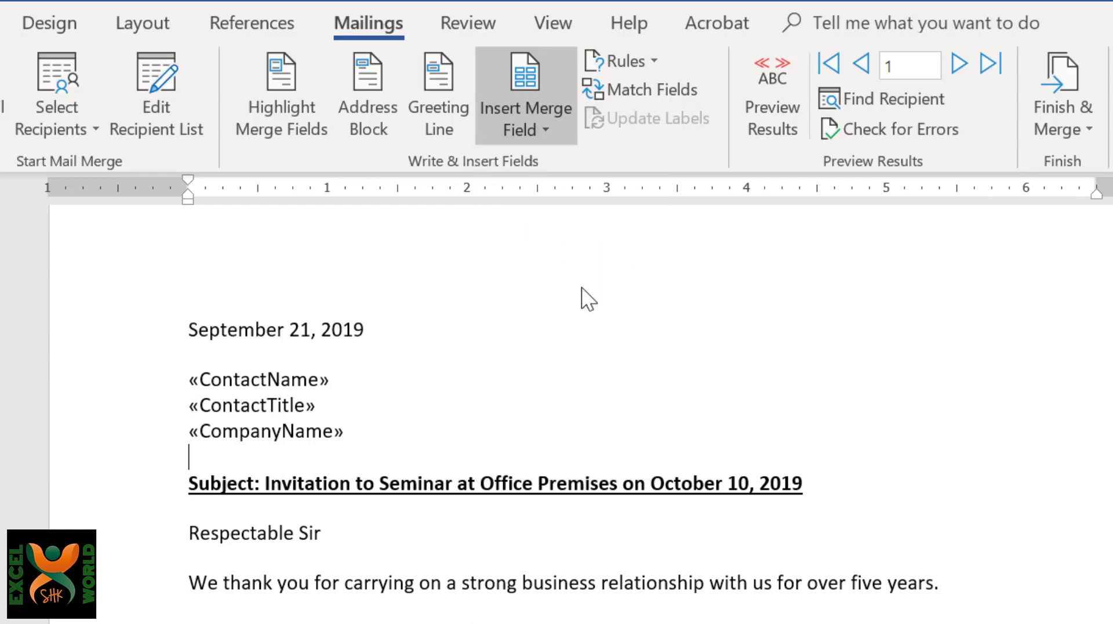
pyautogui.press('Return')
pyautogui.click(543, 123)
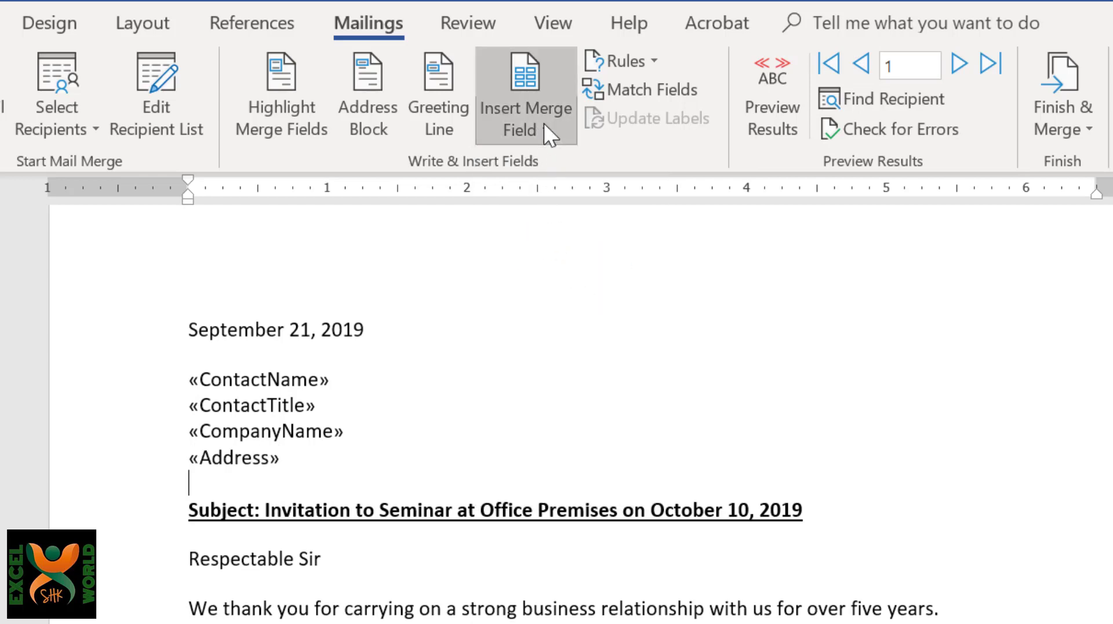
pyautogui.click(554, 332)
pyautogui.press('Return')
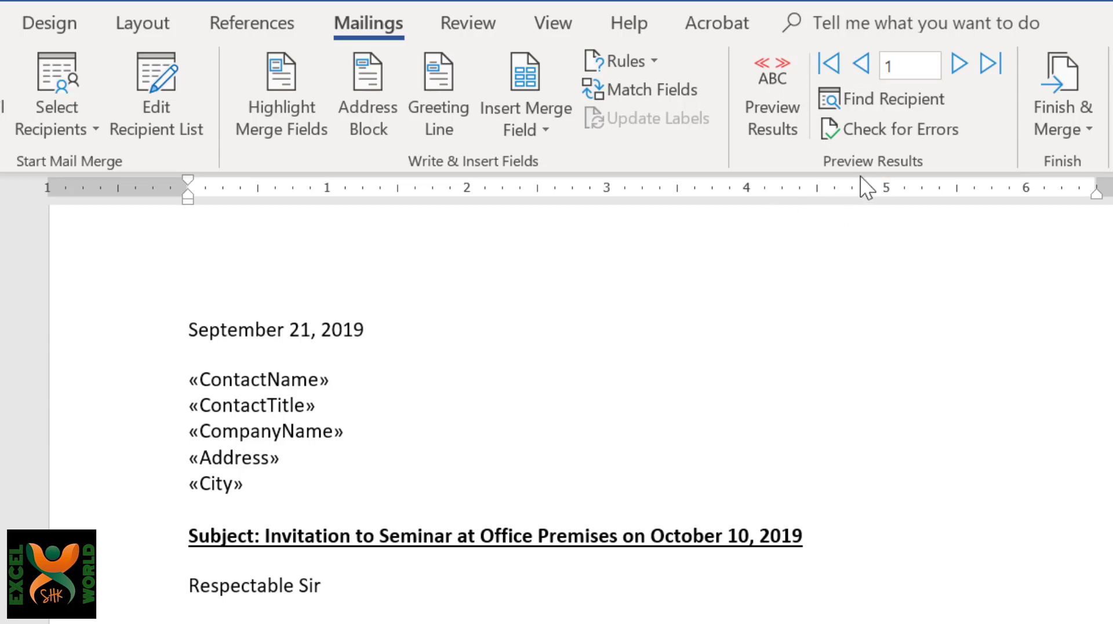
# Preview the letter with real recipient data, then switch to Excel to compare
pyautogui.click(767, 99)
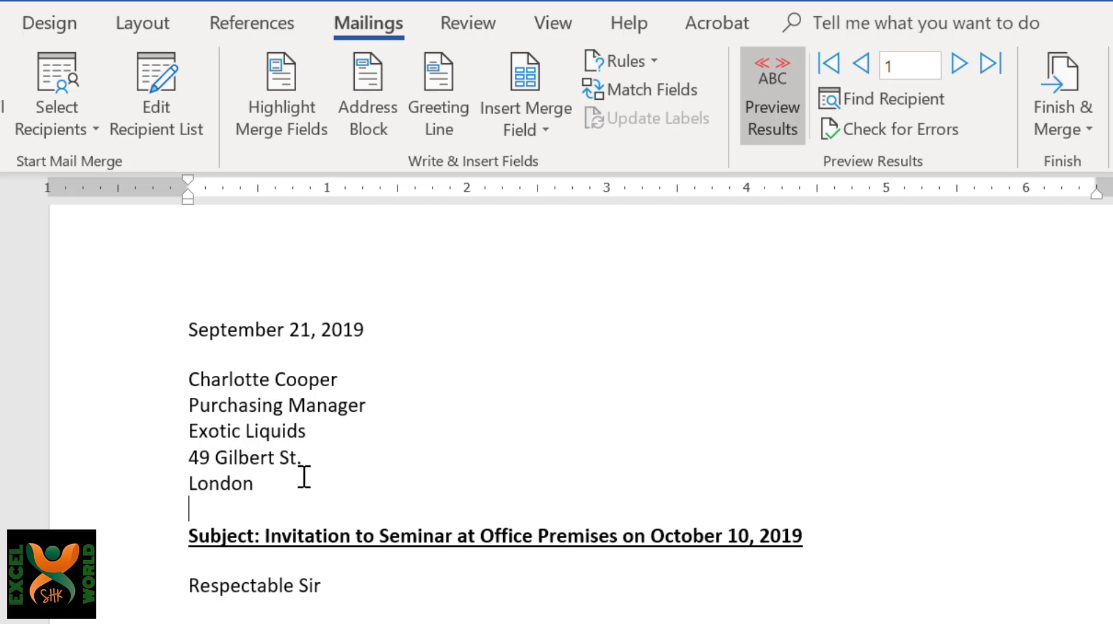
pyautogui.hotkey('alt', 'Tab')
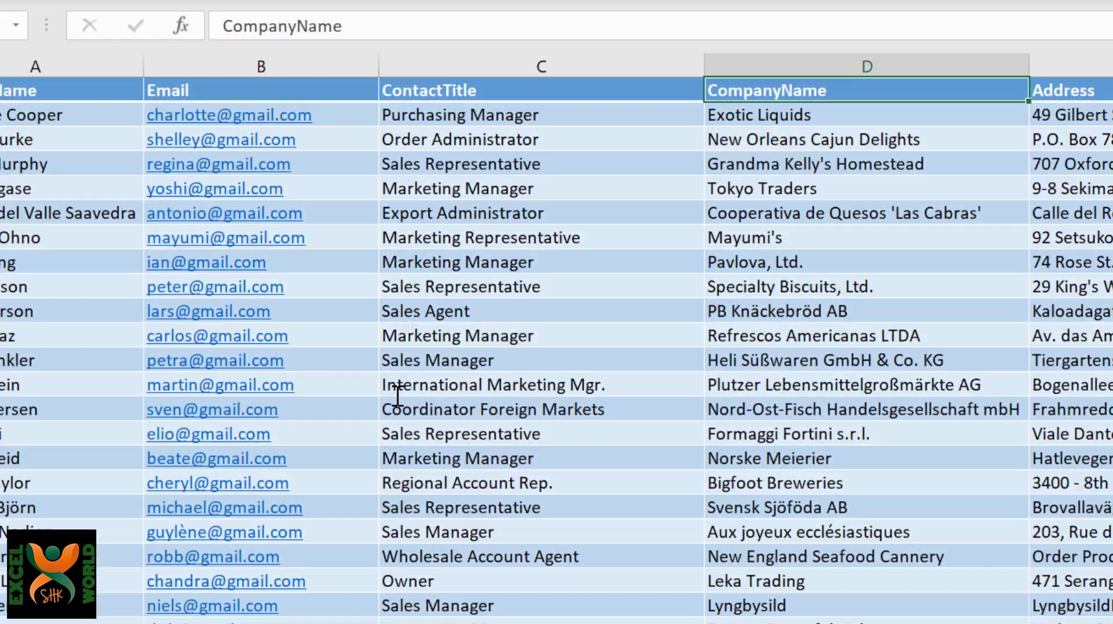
# Check the Exotic Liquids record in row 3 against the Word preview
pyautogui.press('Down')
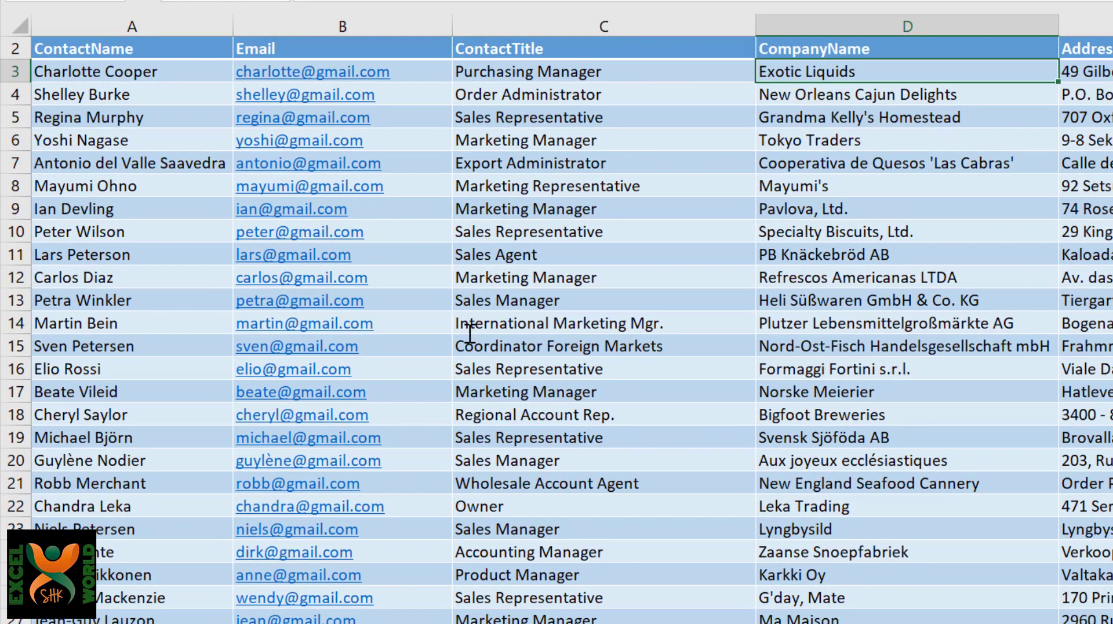
pyautogui.press('Home')
pyautogui.press('Right')
pyautogui.press('Right')
pyautogui.press('Right')
pyautogui.press('Right')
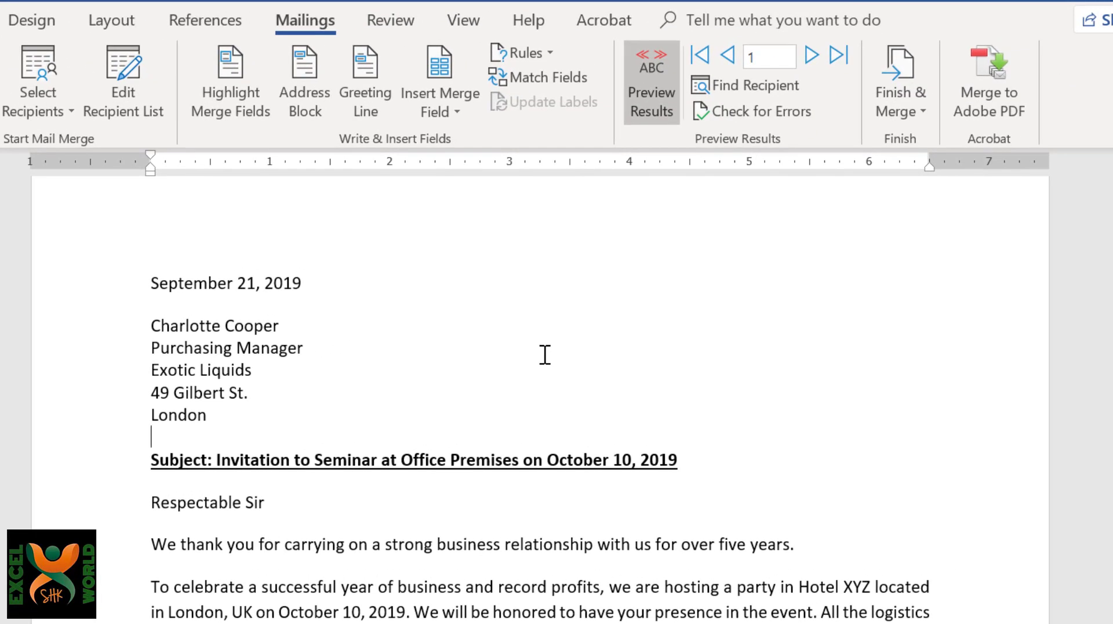
# Confirm the previewed name and title are merge fields, then step forward through recipients
pyautogui.click(216, 325)
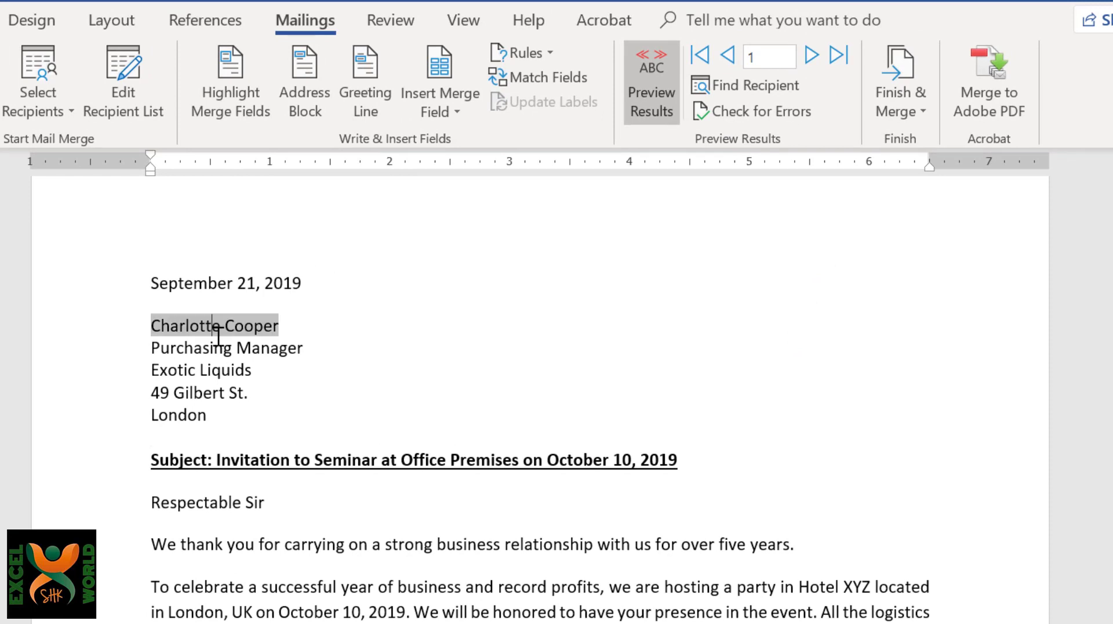
pyautogui.click(219, 348)
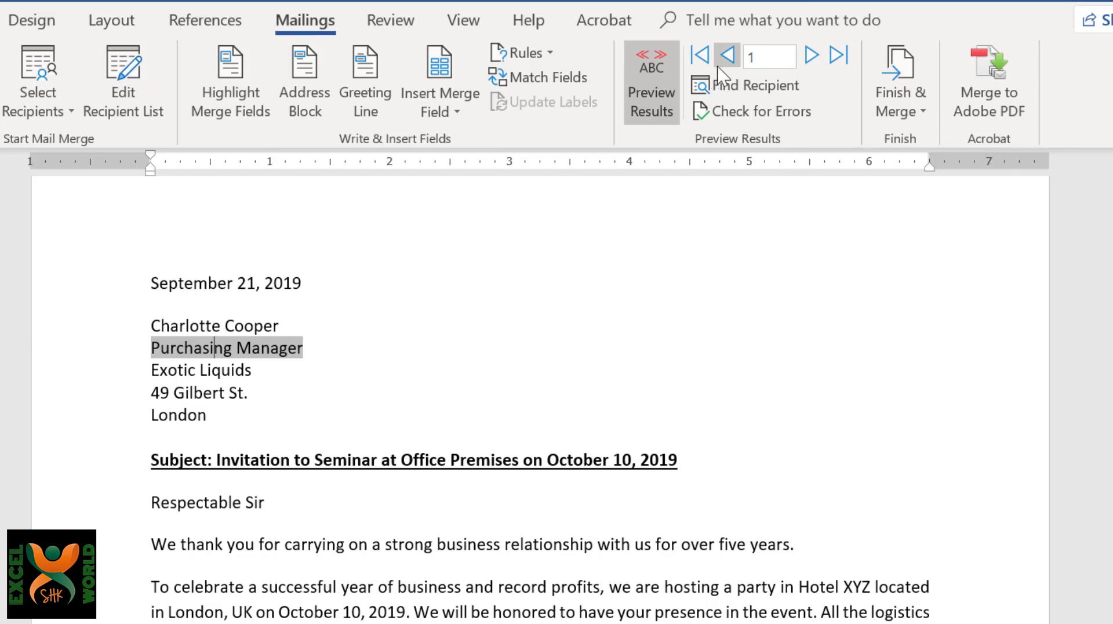
pyautogui.click(838, 55)
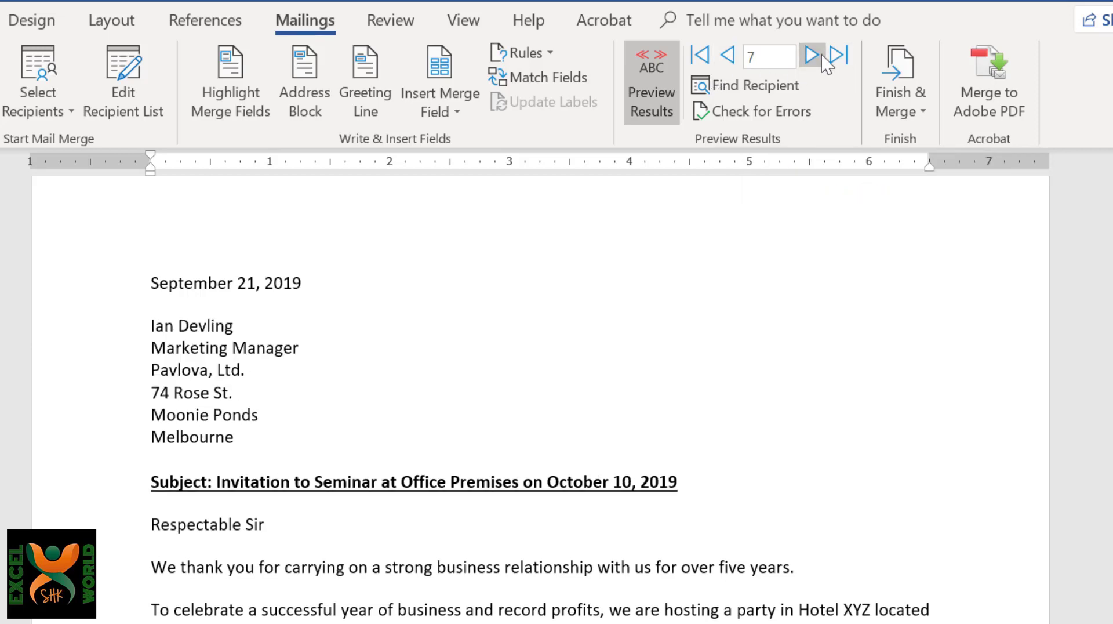
pyautogui.click(822, 57)
pyautogui.click(821, 56)
pyautogui.click(821, 57)
pyautogui.click(822, 56)
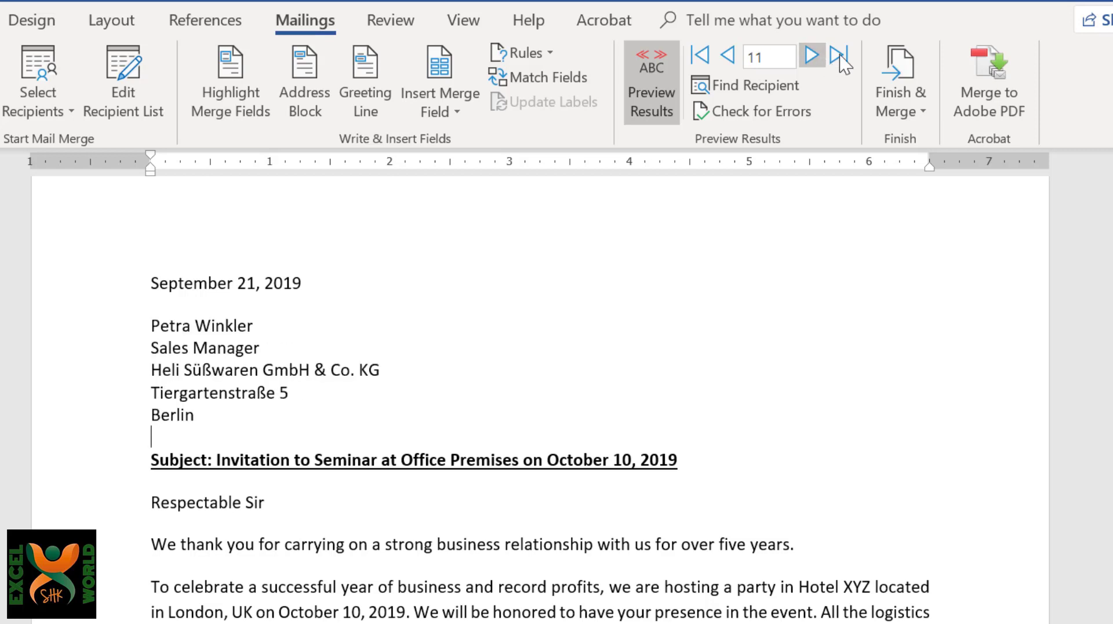
# Jump to the last recipient, back up three records, then advance to record 28
pyautogui.click(839, 56)
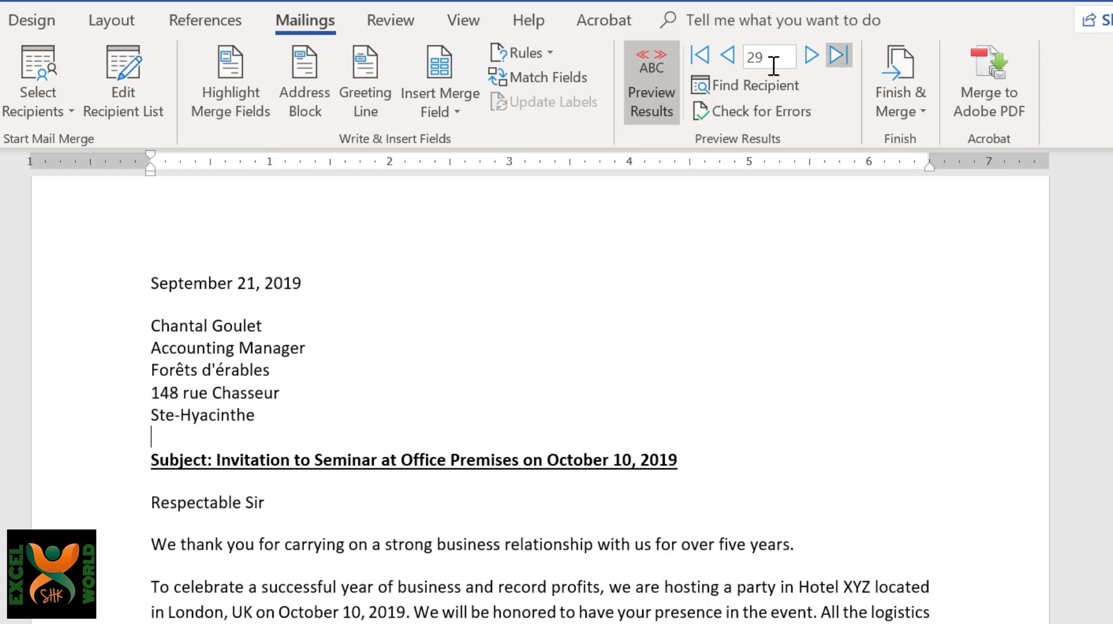
pyautogui.click(727, 55)
pyautogui.click(727, 55)
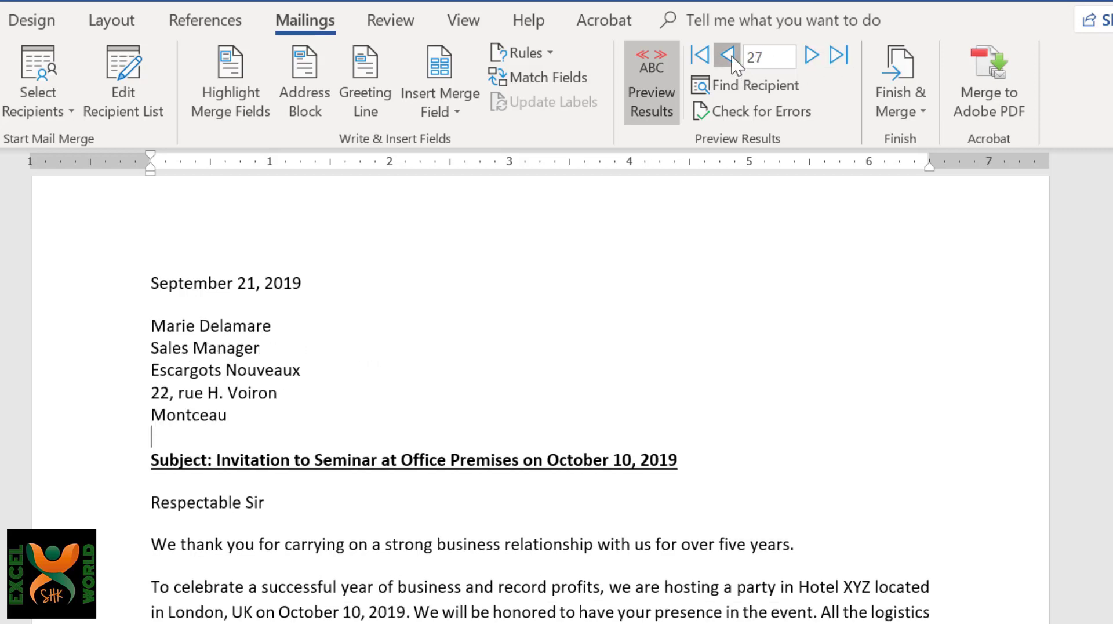
pyautogui.click(728, 55)
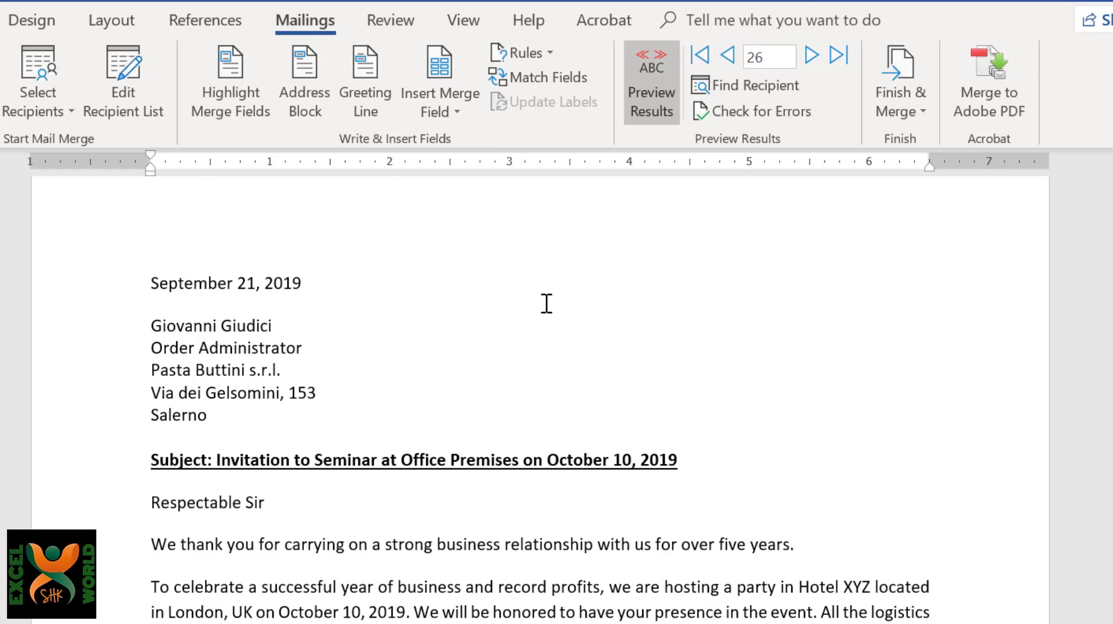
pyautogui.click(811, 55)
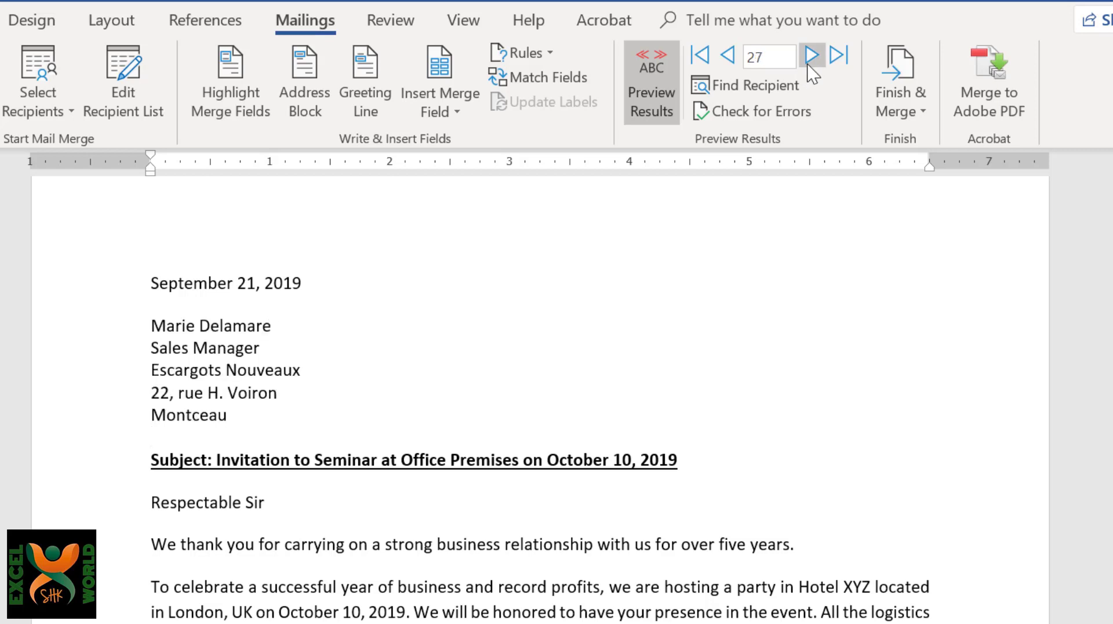
pyautogui.click(810, 56)
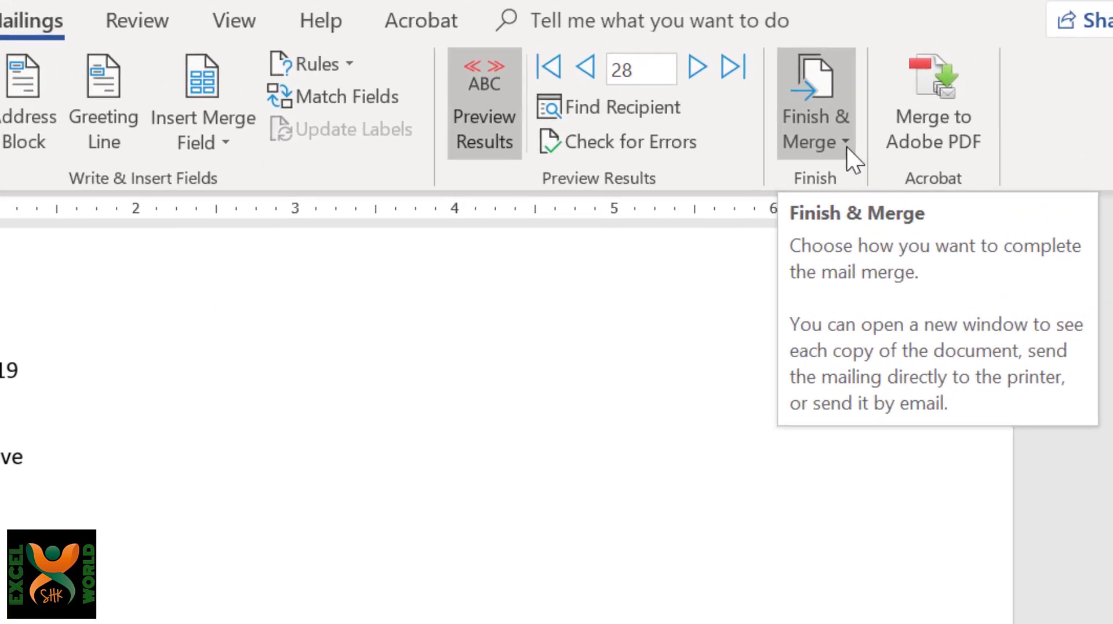
# Merge all records into the new document Letters1 with Edit Individual Documents
pyautogui.click(845, 145)
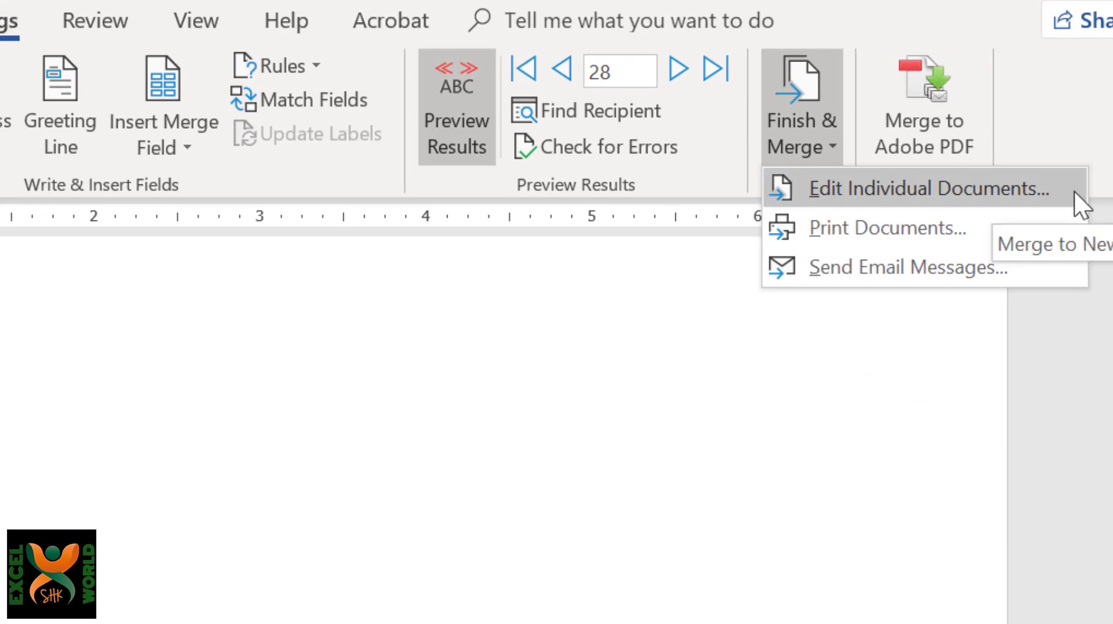
pyautogui.click(1031, 193)
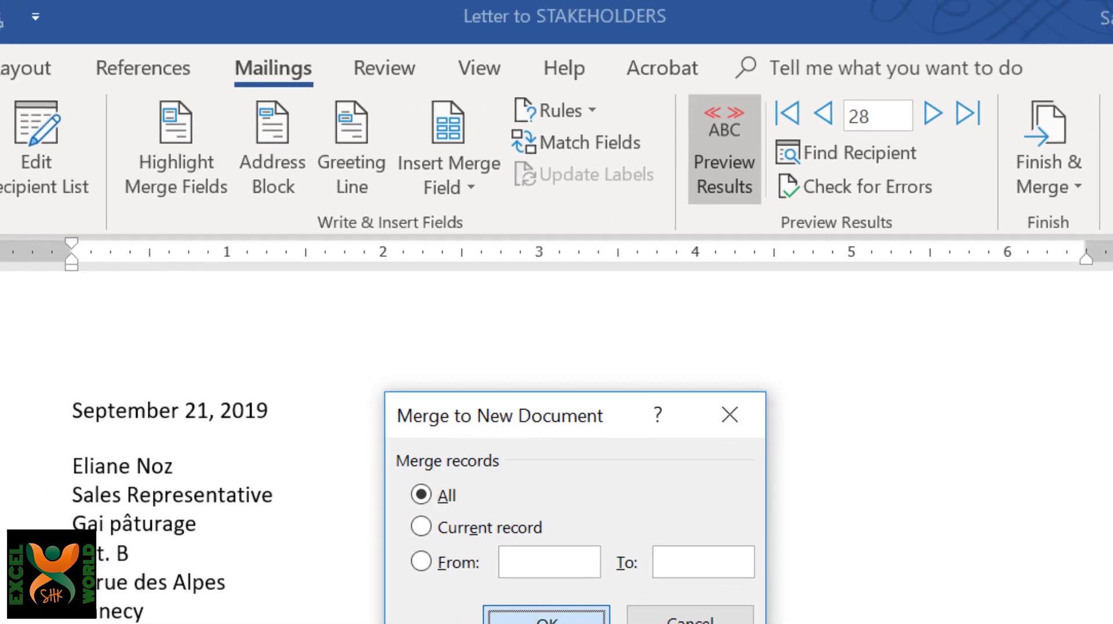
pyautogui.click(299, 617)
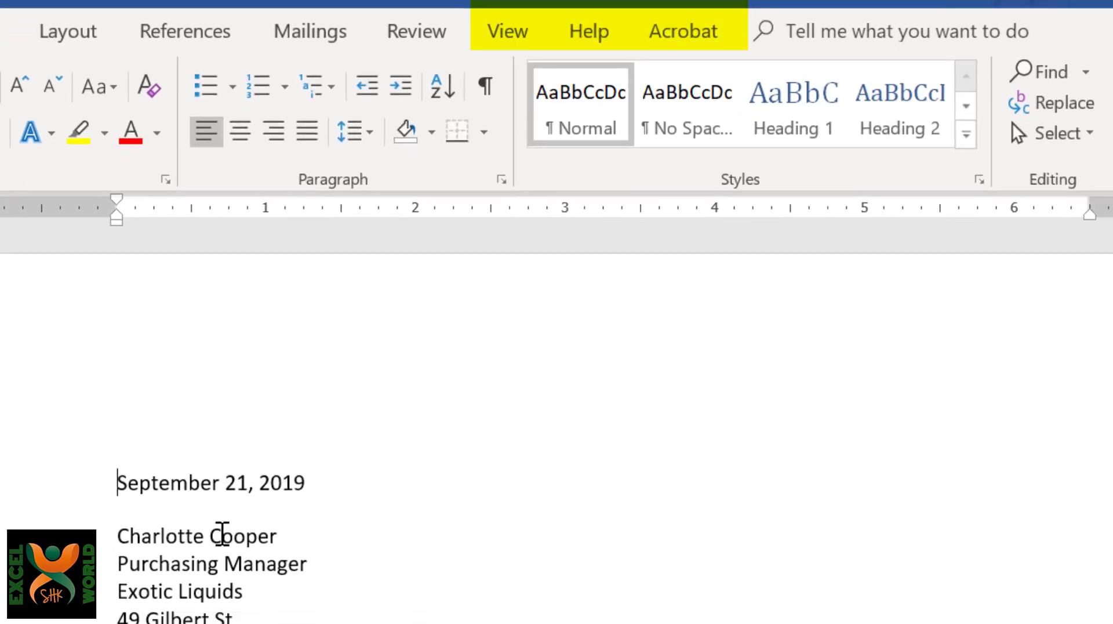
# Look through the merged Letters1 letters, then close that document without saving it
pyautogui.scroll(-20, 238, 261)
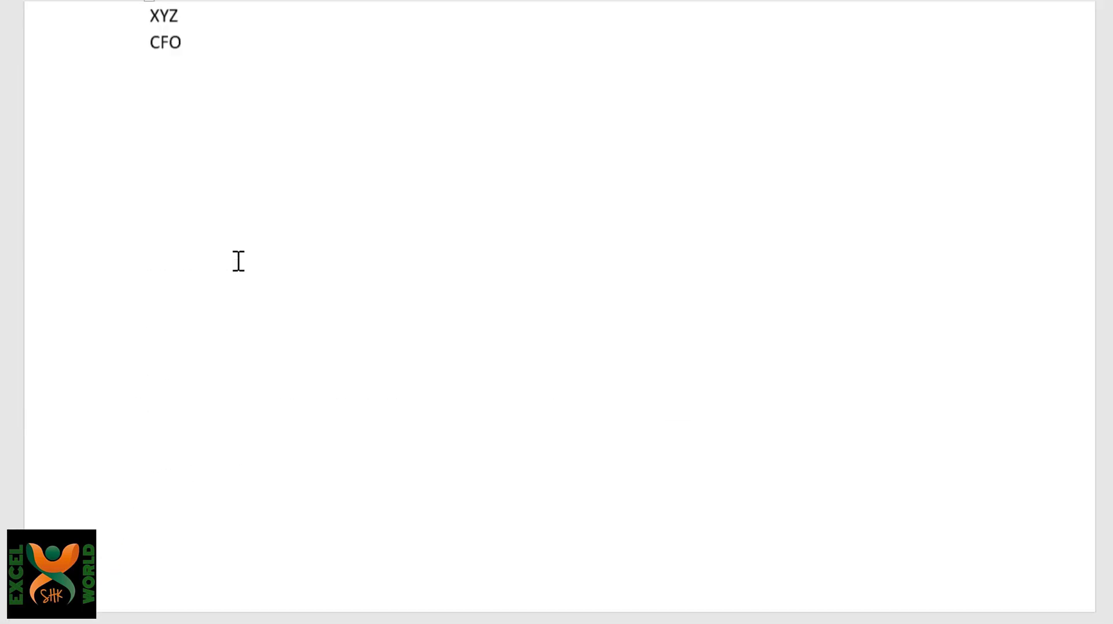
pyautogui.scroll(4, 238, 262)
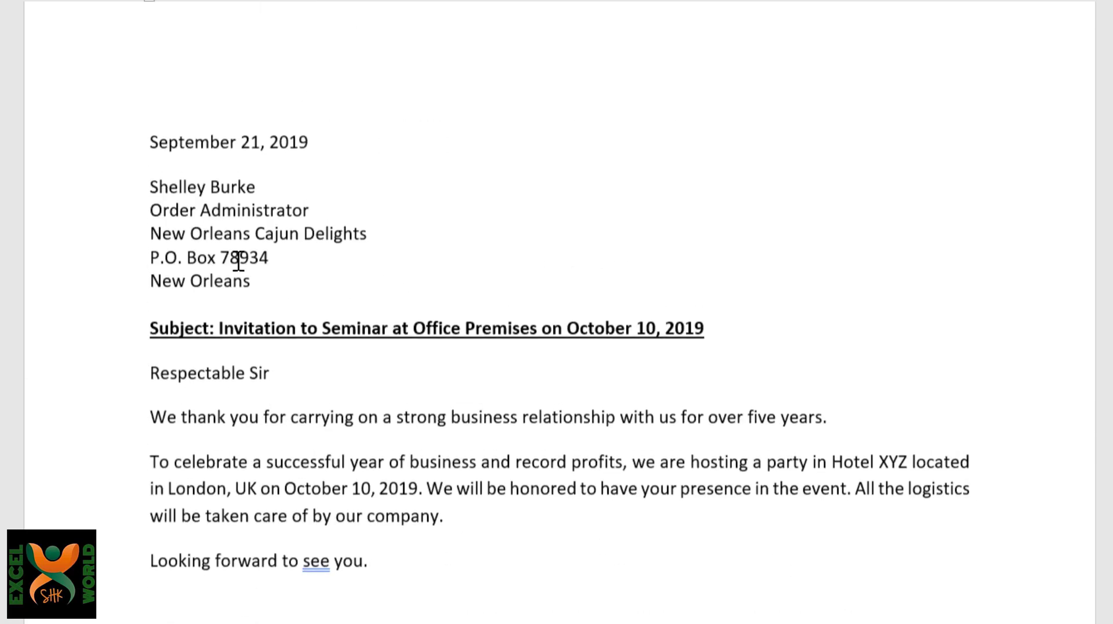
pyautogui.scroll(-18, 238, 262)
pyautogui.scroll(-6, 239, 262)
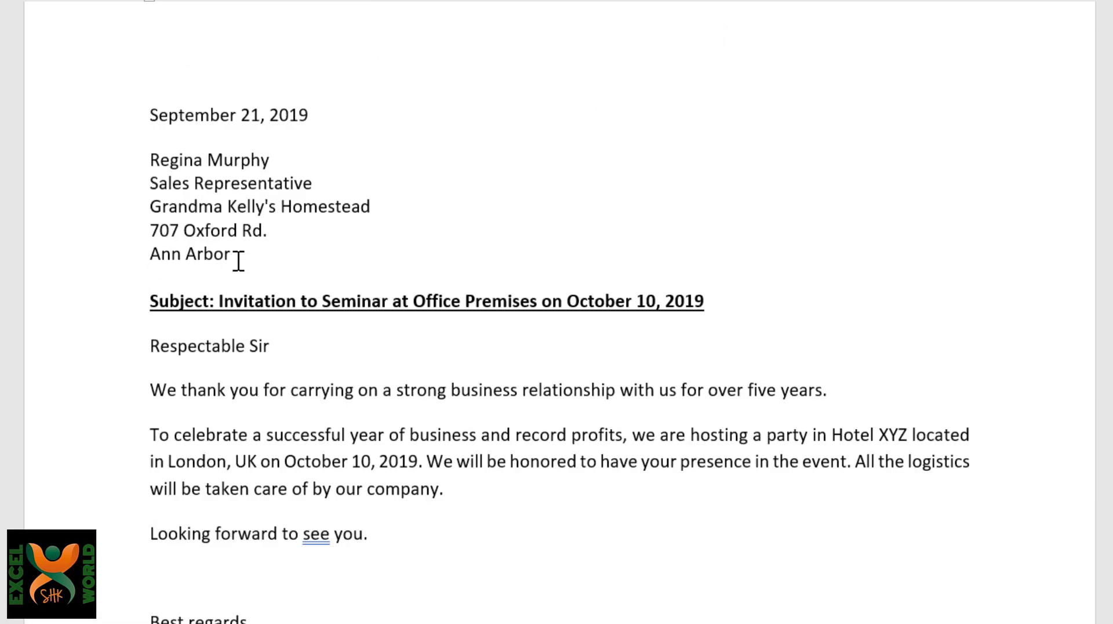
pyautogui.scroll(-20, 239, 262)
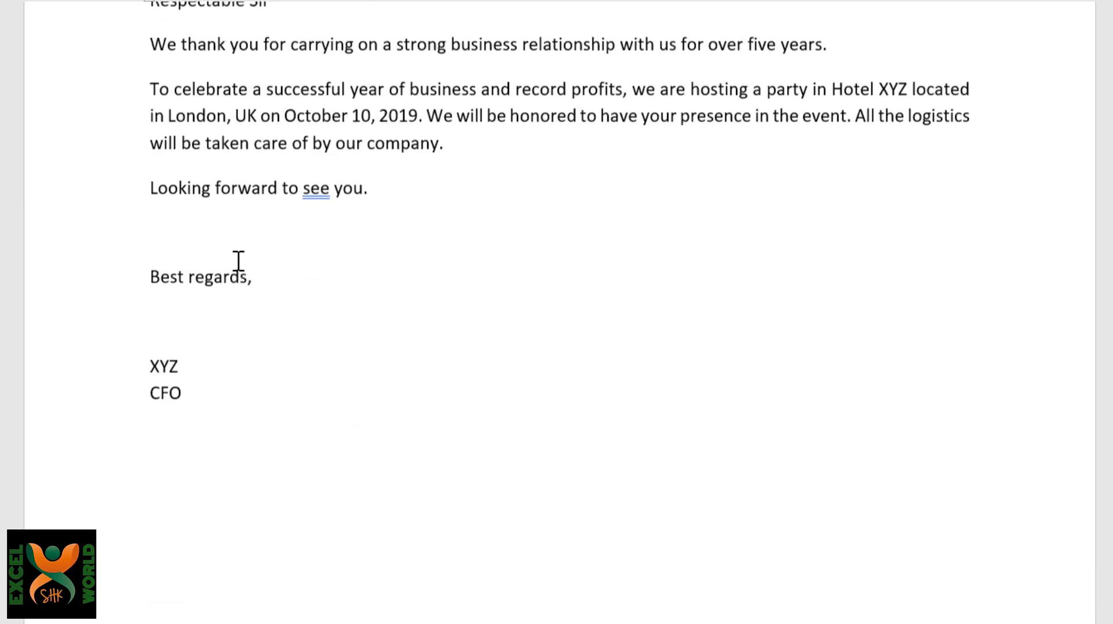
pyautogui.scroll(-20, 238, 262)
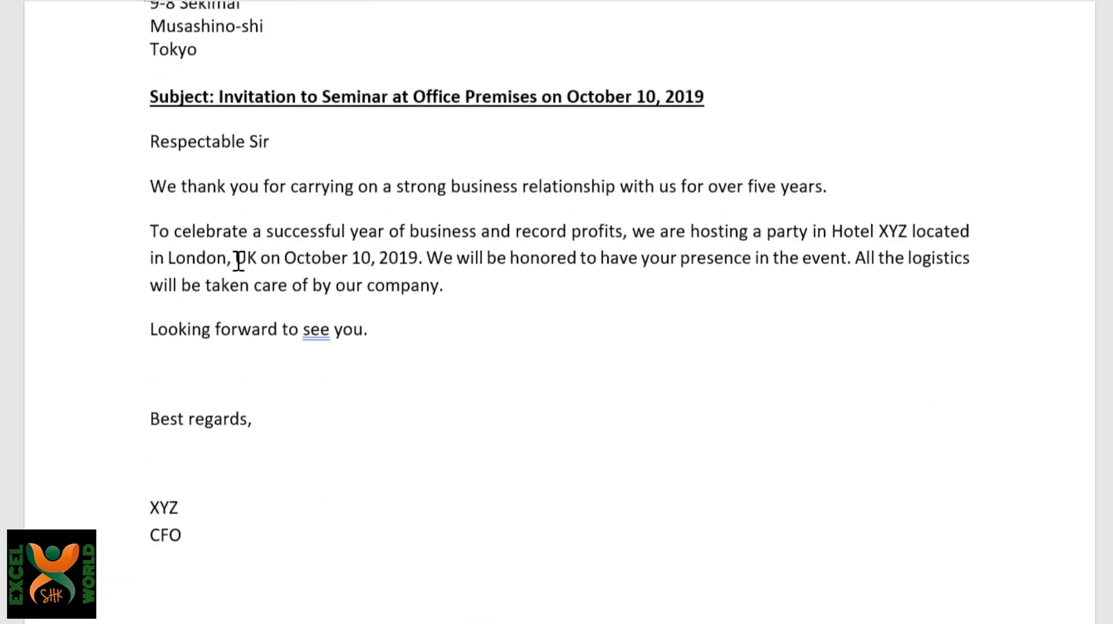
pyautogui.press('Right')
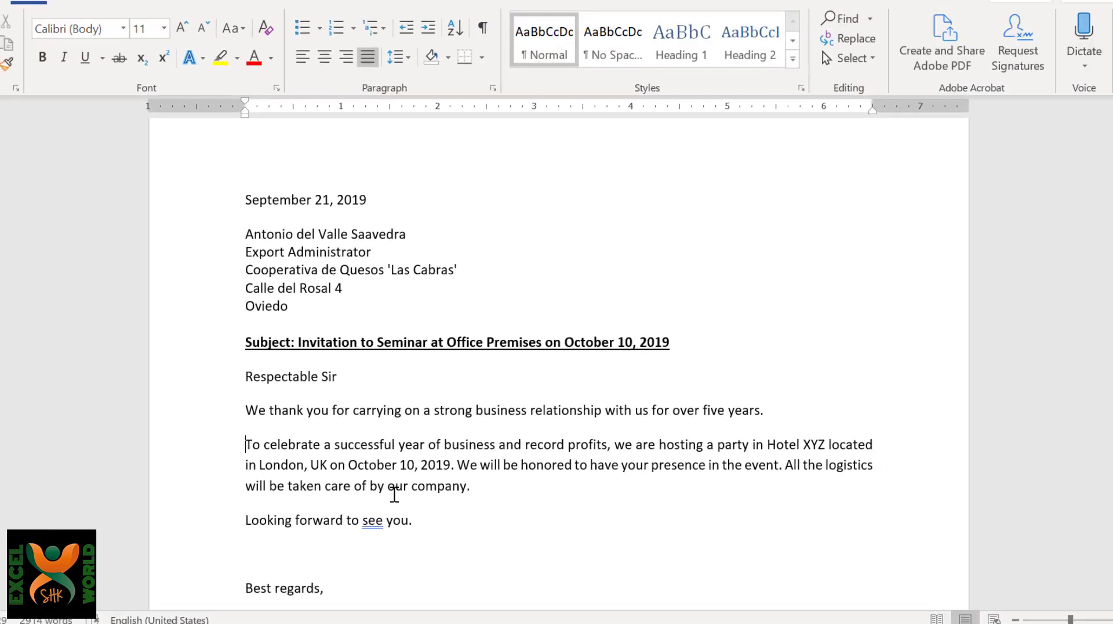
pyautogui.scroll(-10, 390, 490)
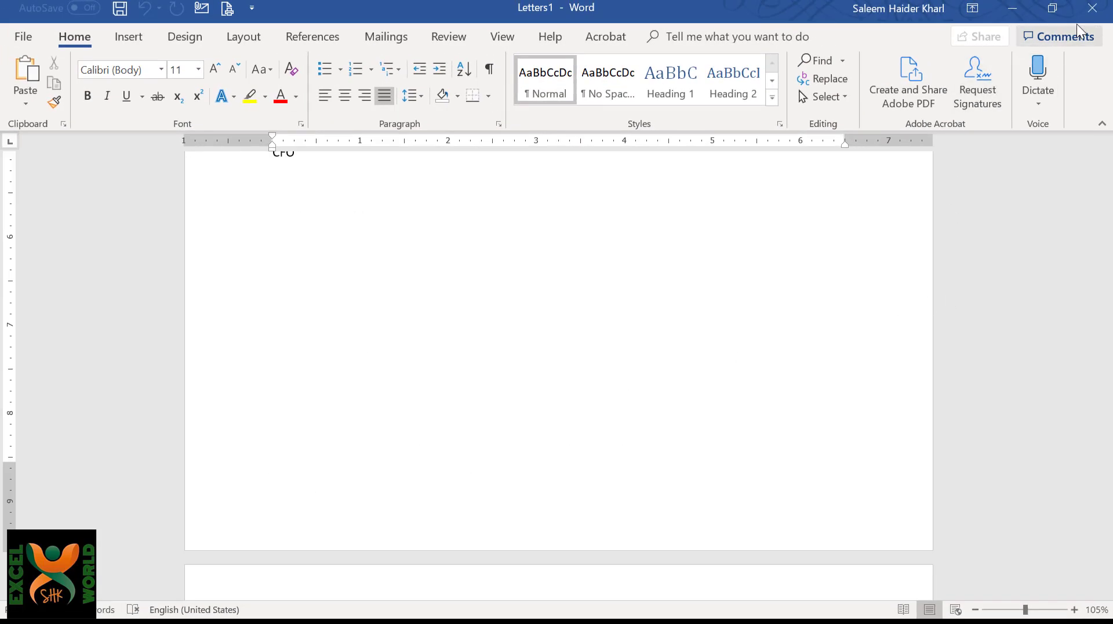
pyautogui.click(1089, 17)
pyautogui.click(559, 349)
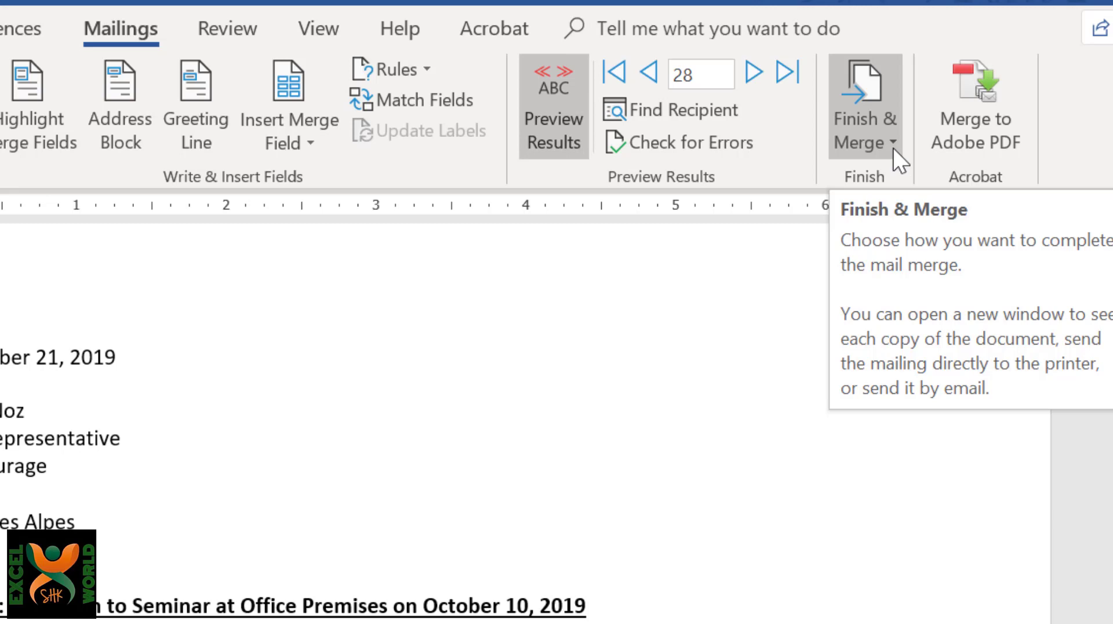
# Start Finish & Merge's Send Email Messages and choose Email as the recipient address field
pyautogui.click(893, 147)
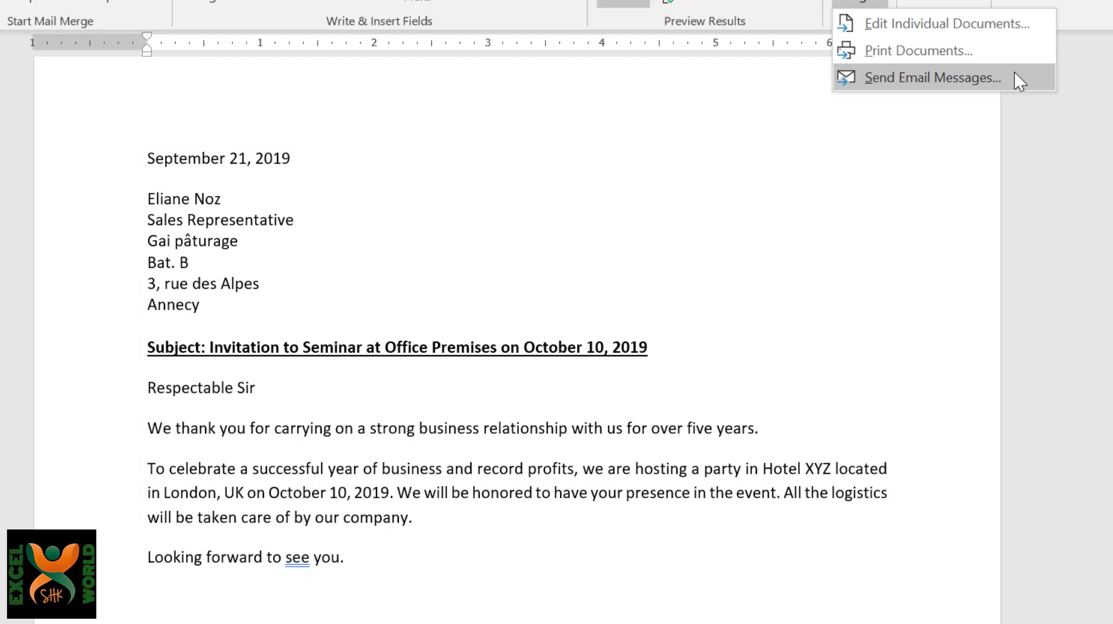
pyautogui.click(1014, 72)
pyautogui.click(676, 166)
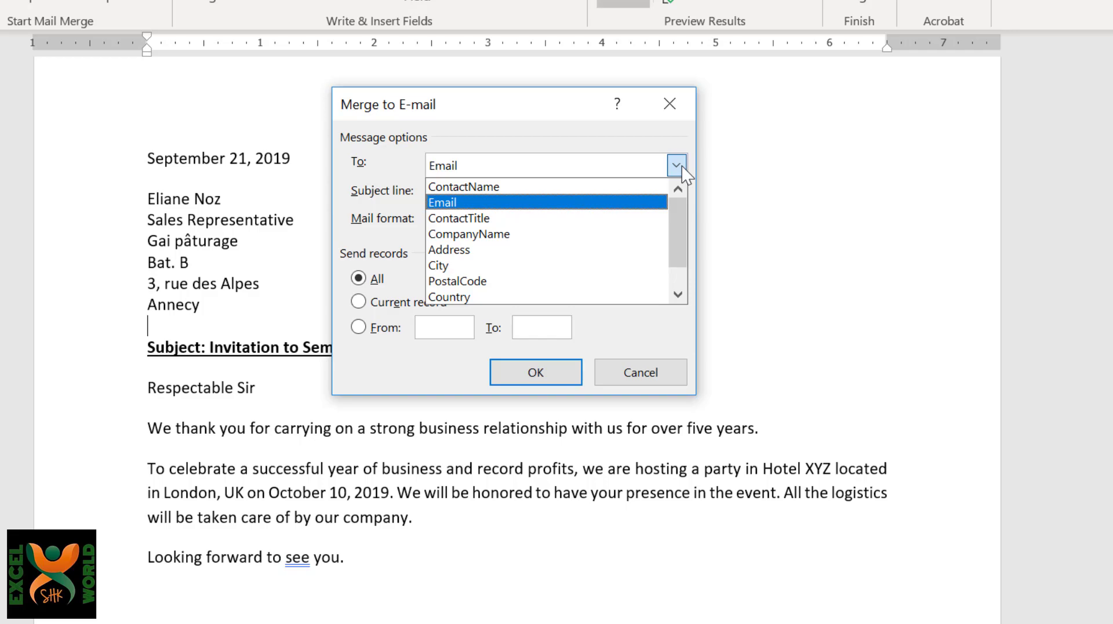
pyautogui.click(683, 168)
pyautogui.hotkey('alt', 'Tab')
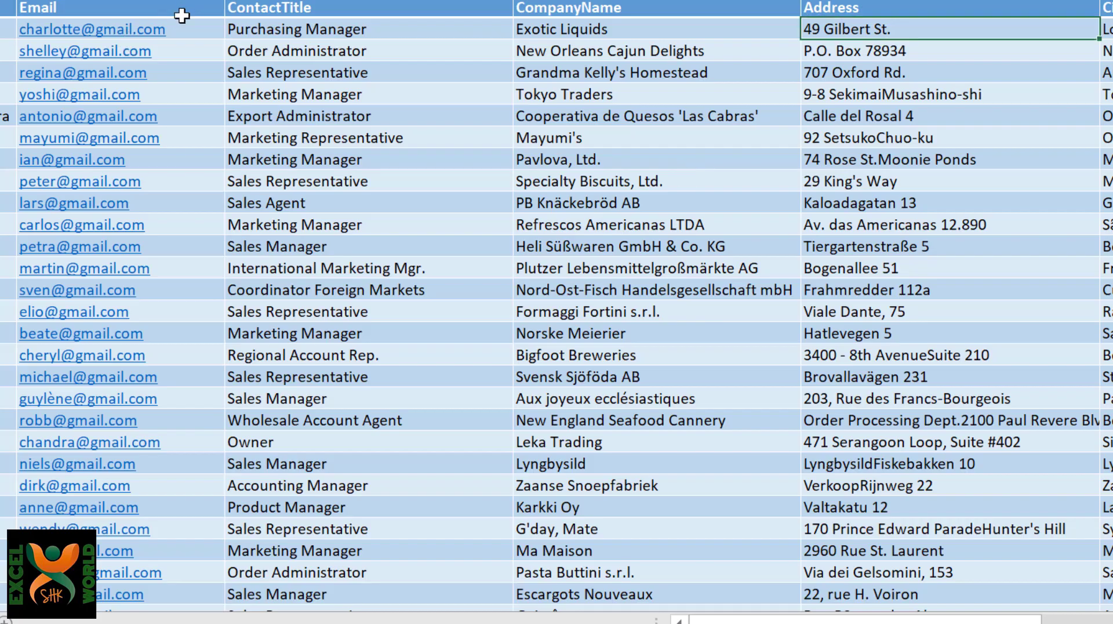
pyautogui.click(182, 15)
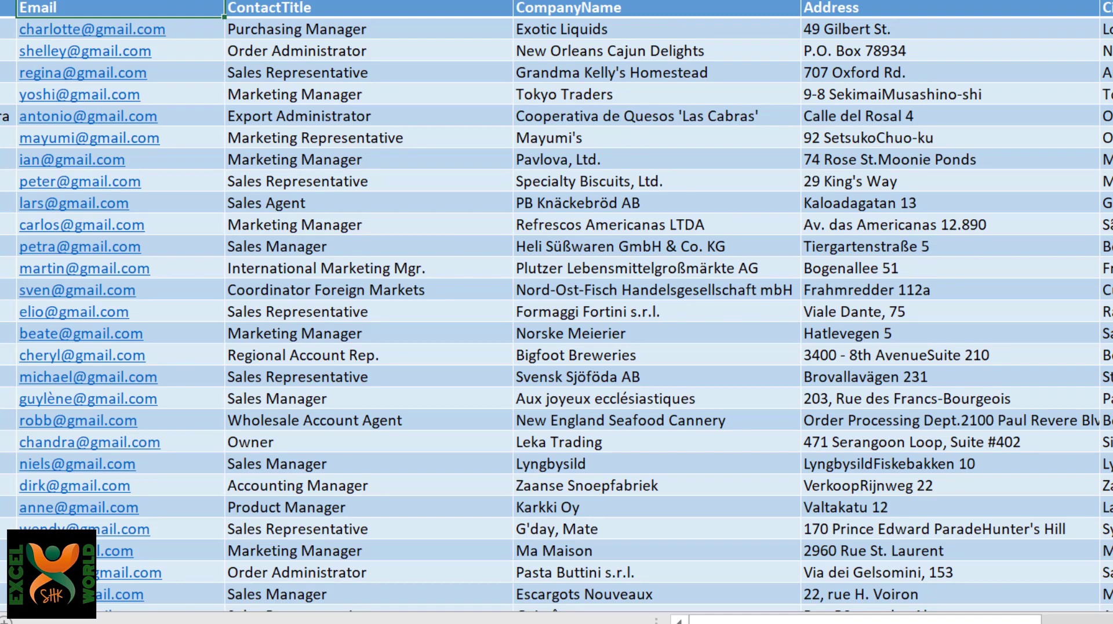
pyautogui.hotkey('alt', 'Tab')
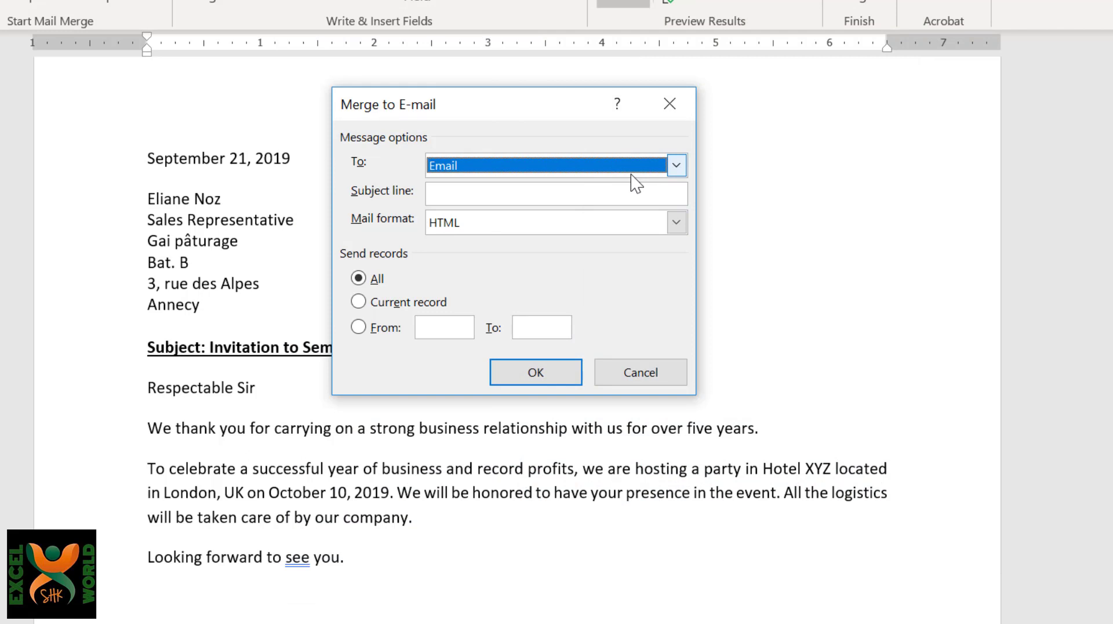
# Merge all records to HTML e-mail with the subject 'Invitation for party'
pyautogui.click(593, 194)
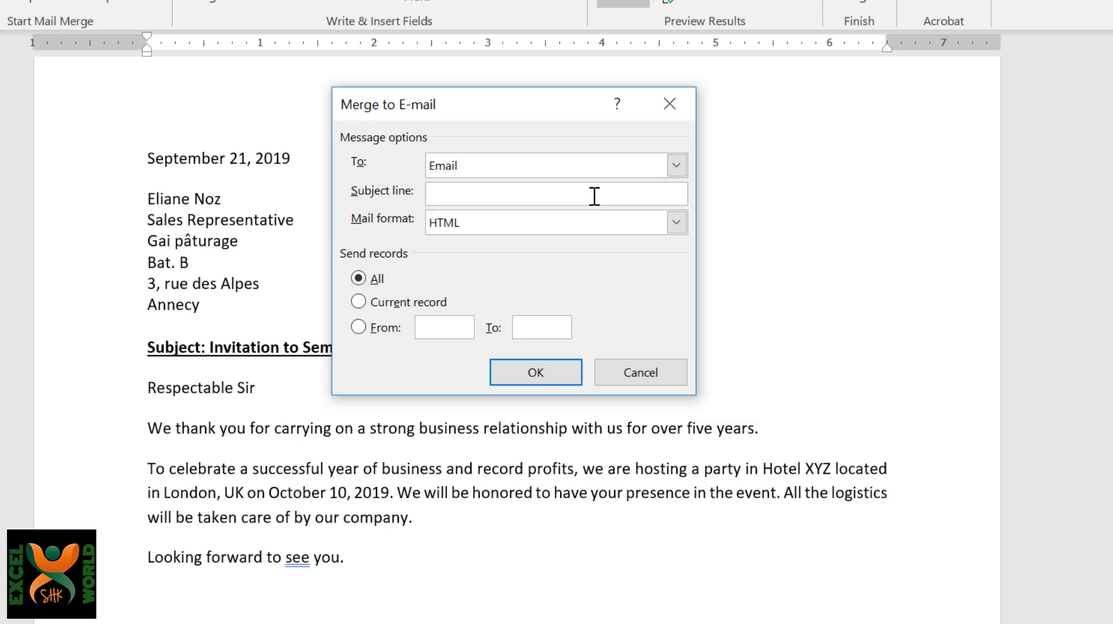
pyautogui.write('Invitation for party')
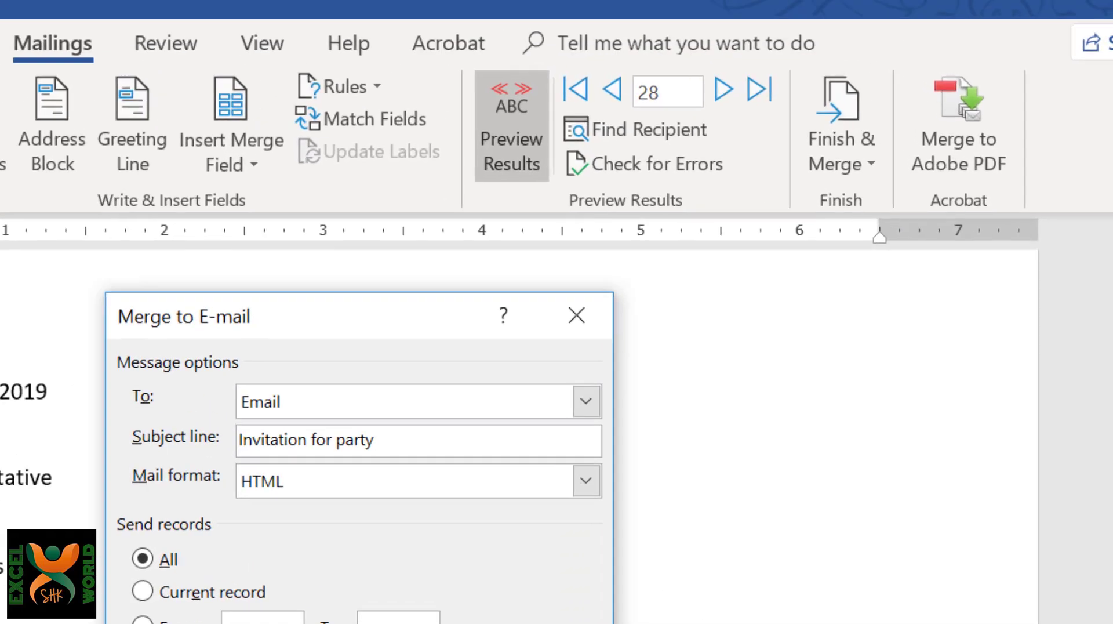
pyautogui.click(463, 623)
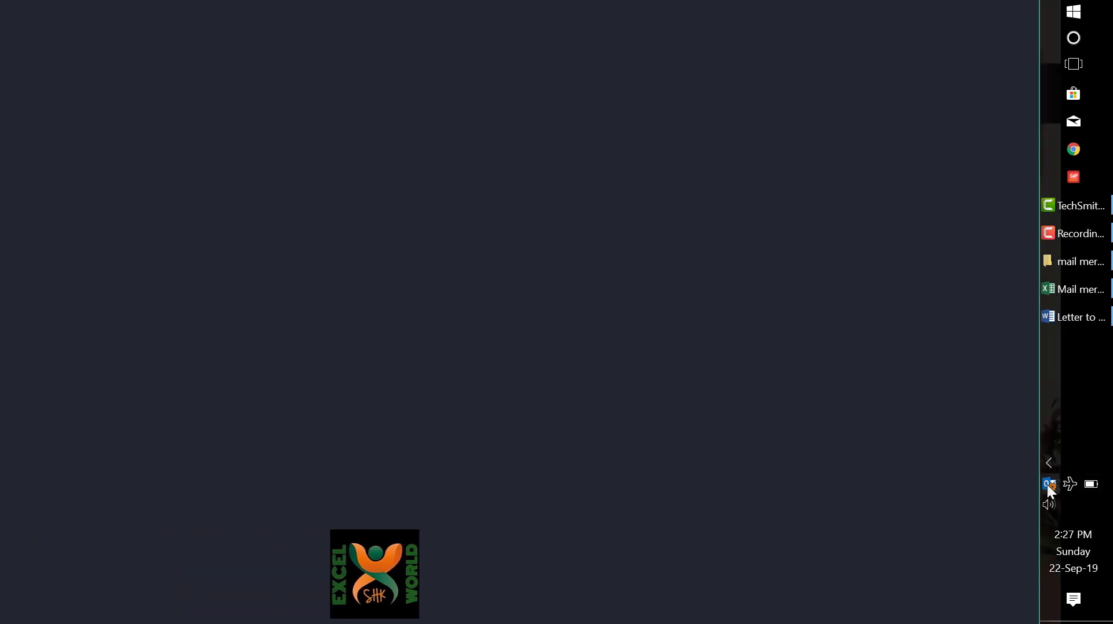
# In Outlook's Outbox, open one of the 29 queued 'Invitation for party' messages
pyautogui.click(1047, 485)
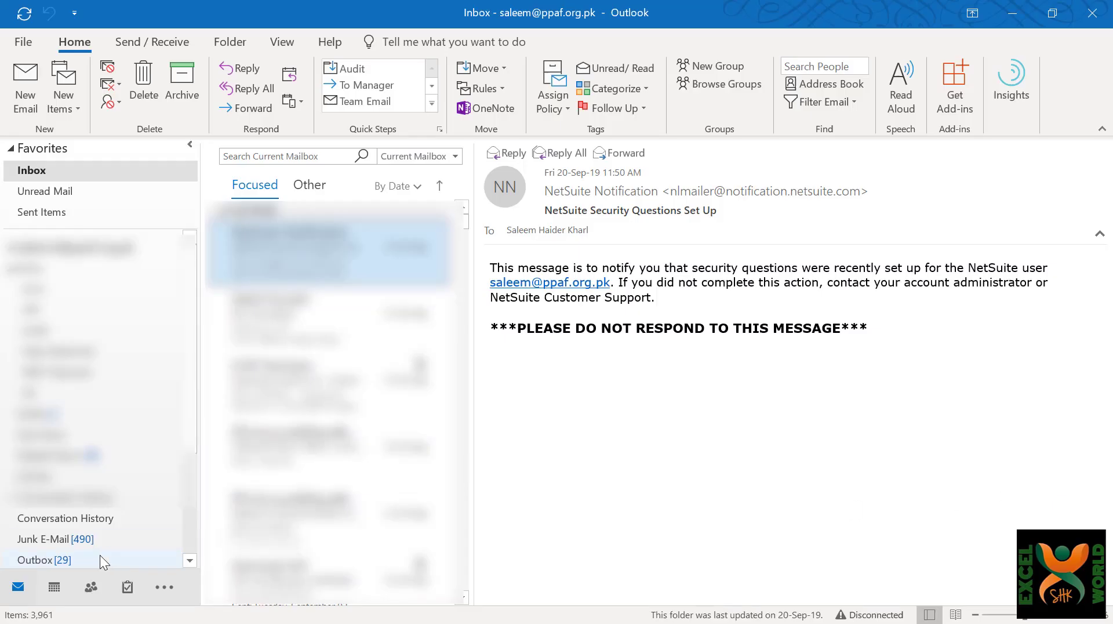
pyautogui.click(51, 564)
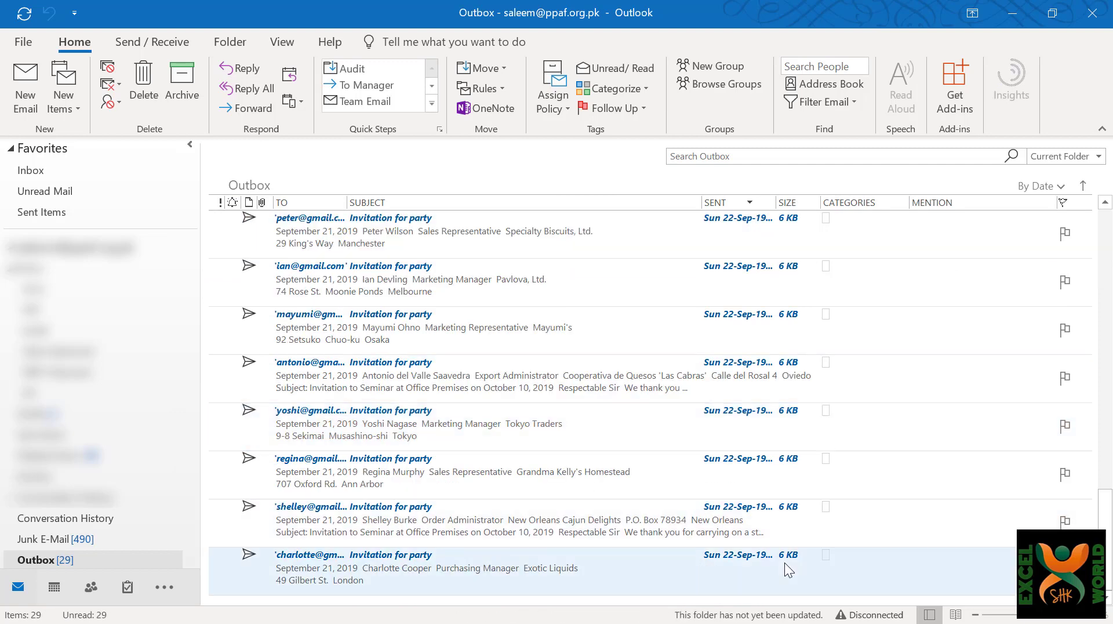
pyautogui.doubleClick(350, 525)
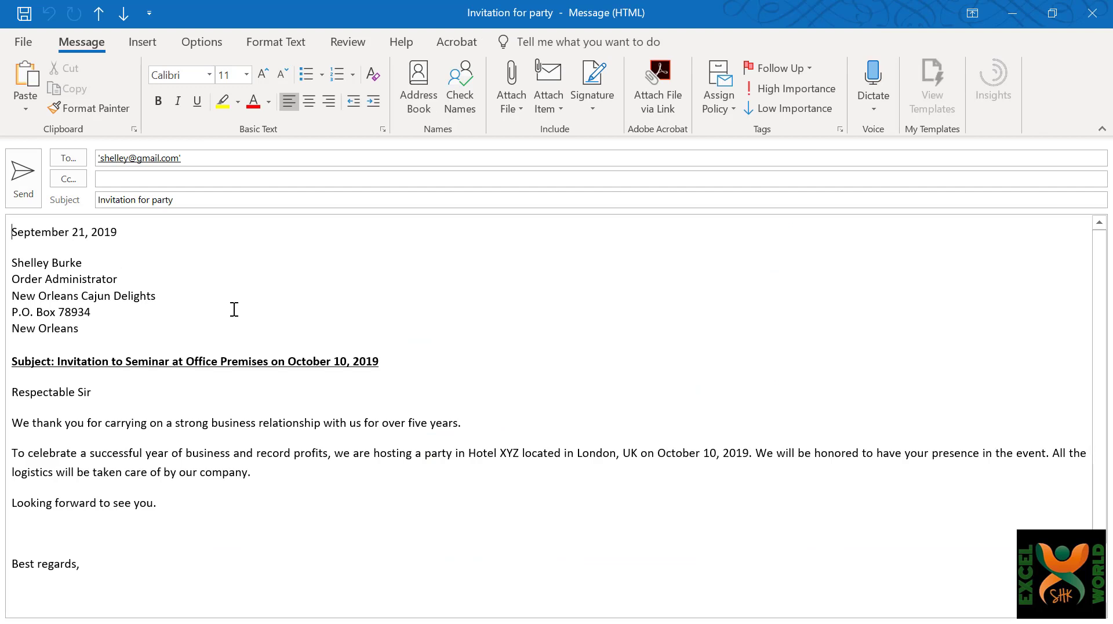
# Check the message's 'Invitation for party' subject and scroll through its personalised letter body
pyautogui.click(198, 199)
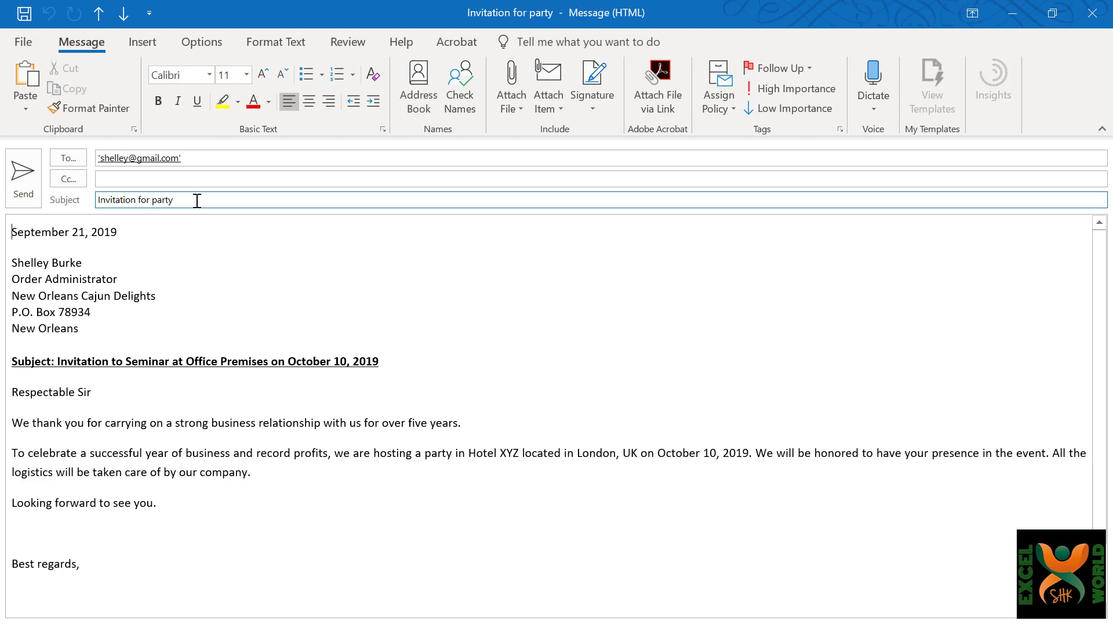
pyautogui.scroll(-1, 181, 376)
pyautogui.scroll(1, 181, 375)
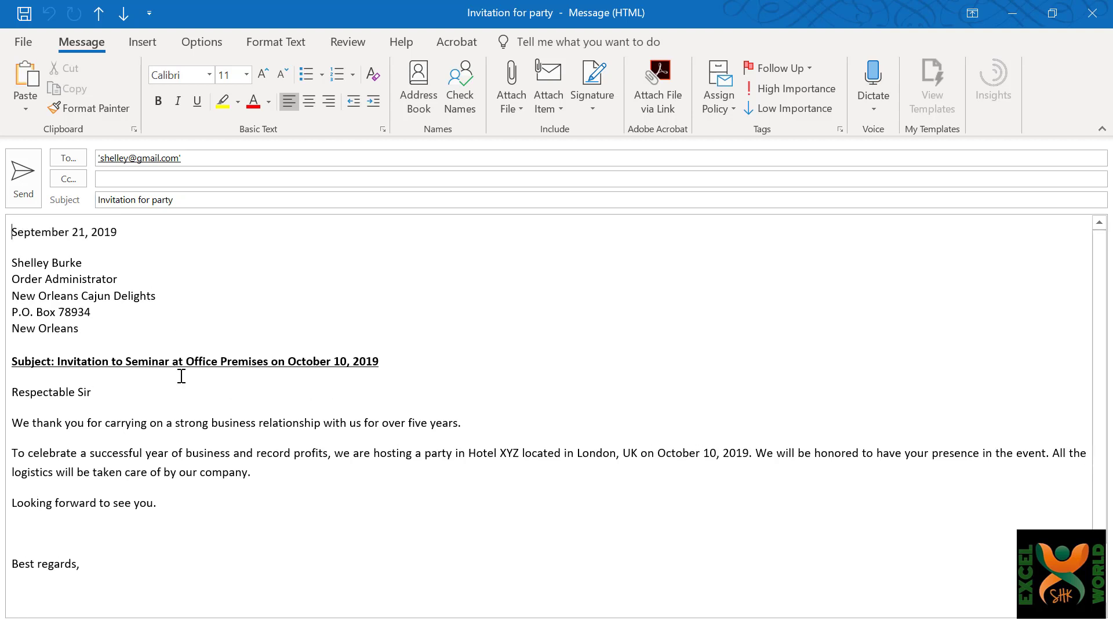